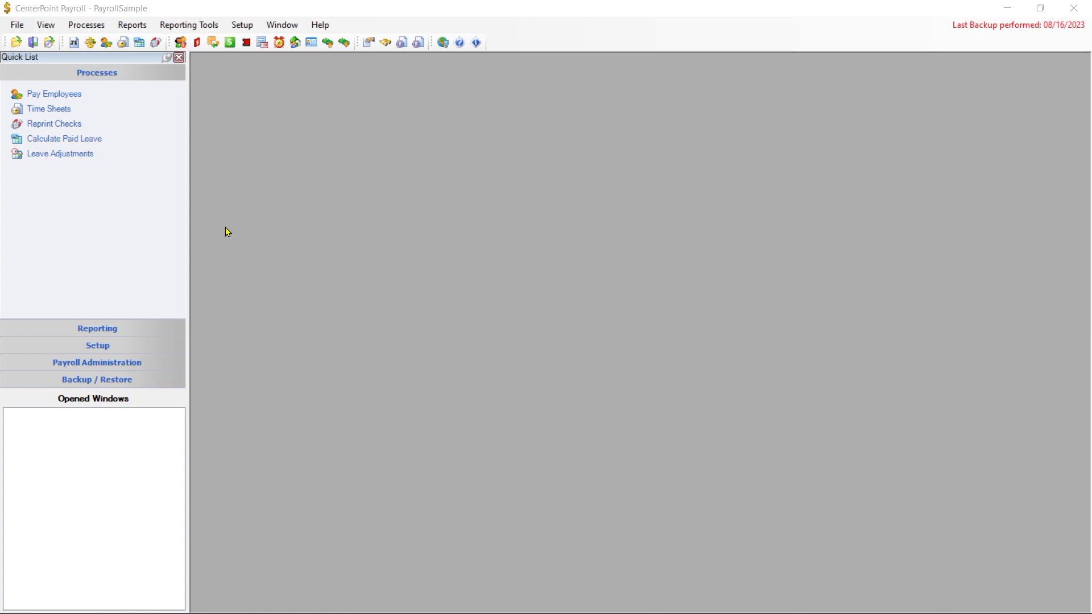
# Step: Open the Processes menu to get to Pay Invoices Due
pyautogui.click(93, 28)
# Step: Choose Pay Invoices Due, which lists ten Alpine Sports vendors with $36,214.97 due
pyautogui.click(102, 71)
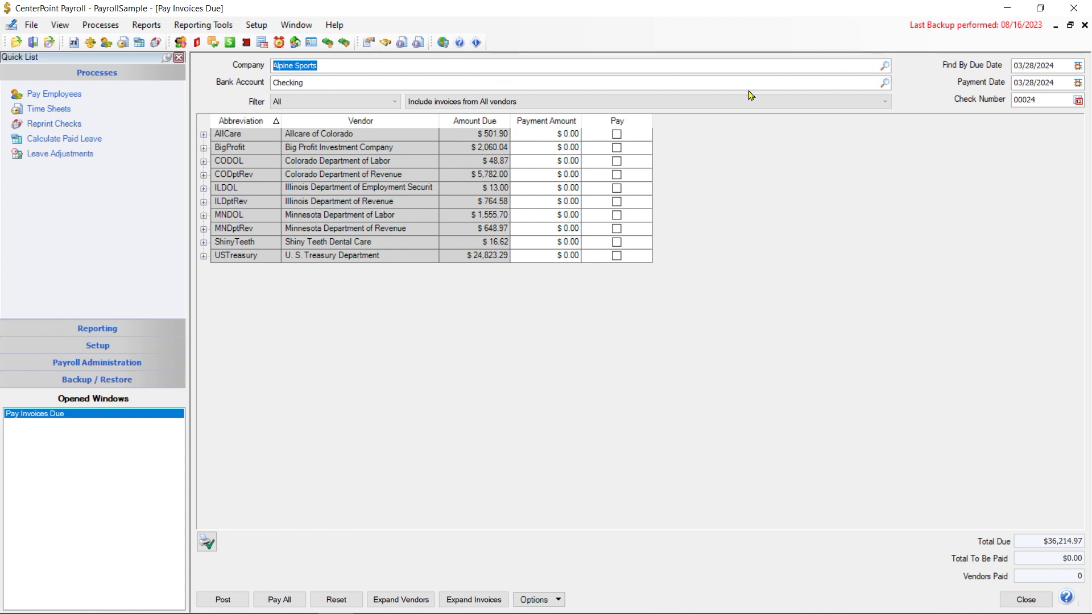
# Step: Select Alpine Sports as company, then set it and the Checking account as defaults
pyautogui.click(884, 66)
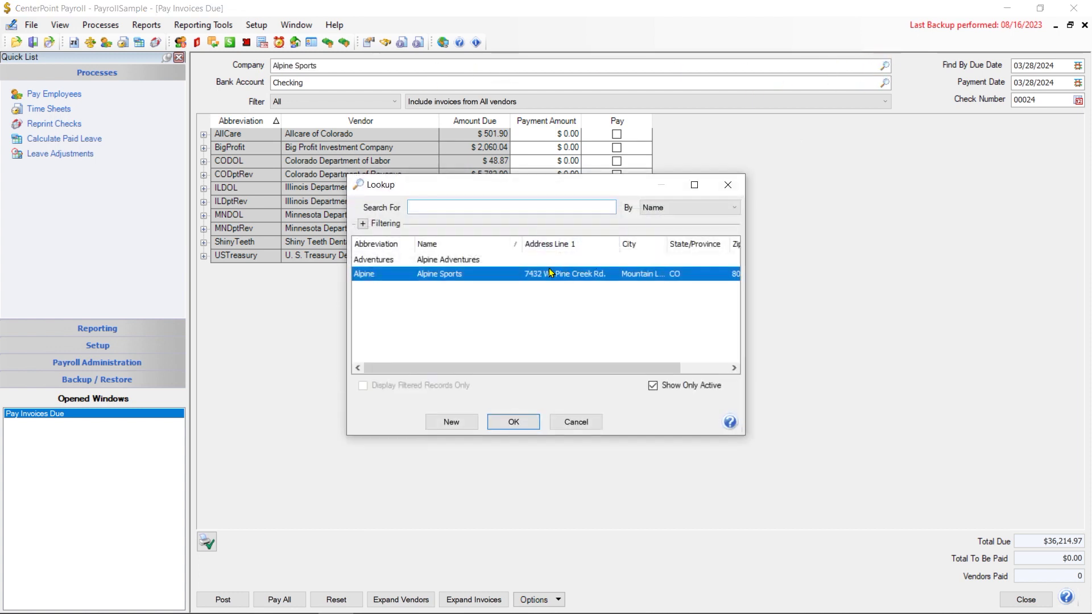
pyautogui.click(514, 421)
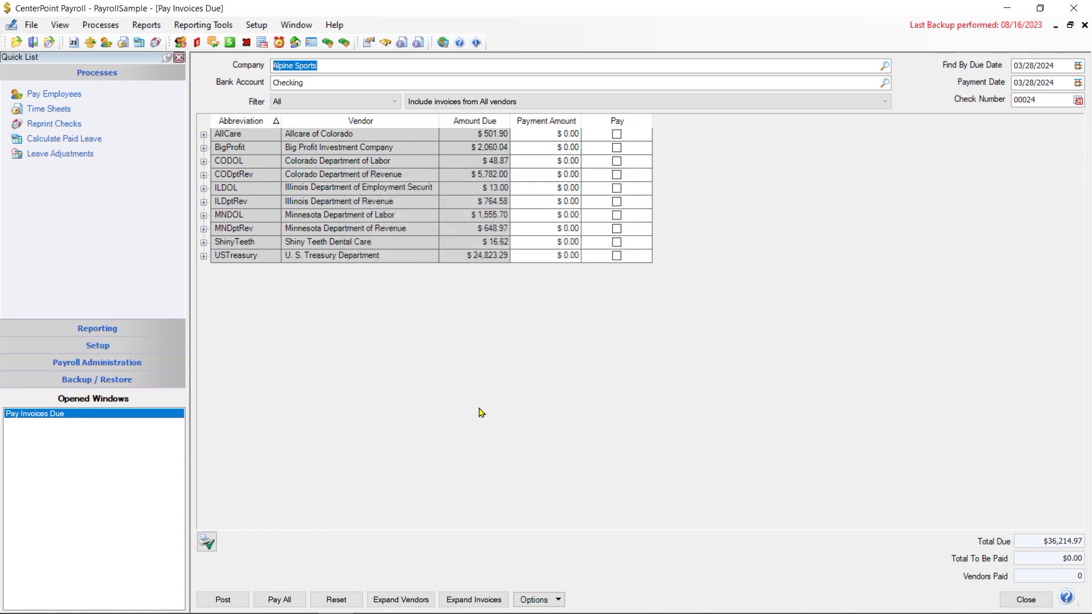
pyautogui.rightClick(336, 66)
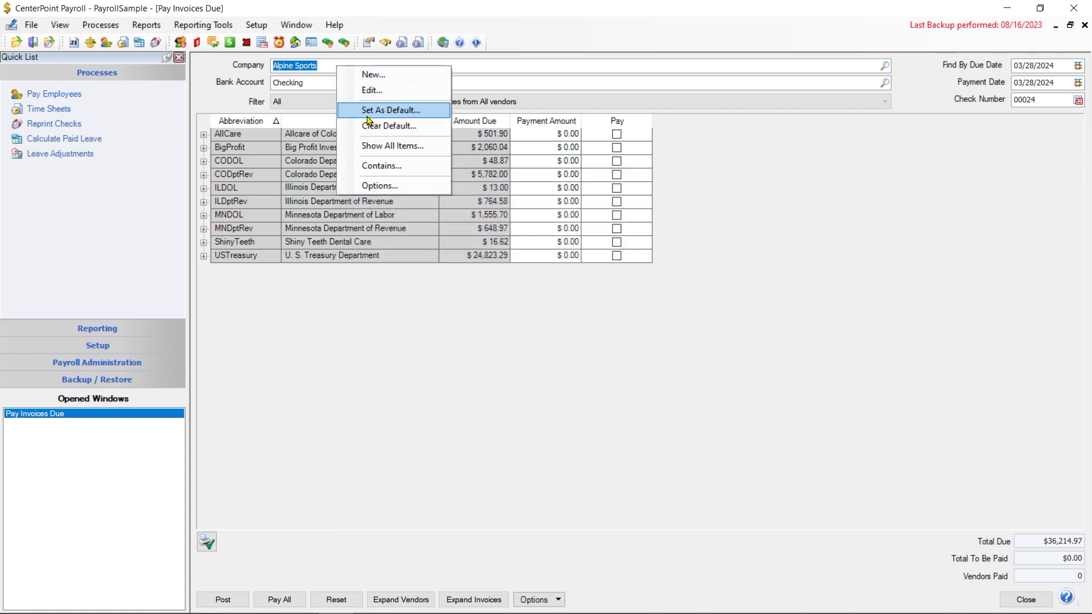
pyautogui.click(366, 110)
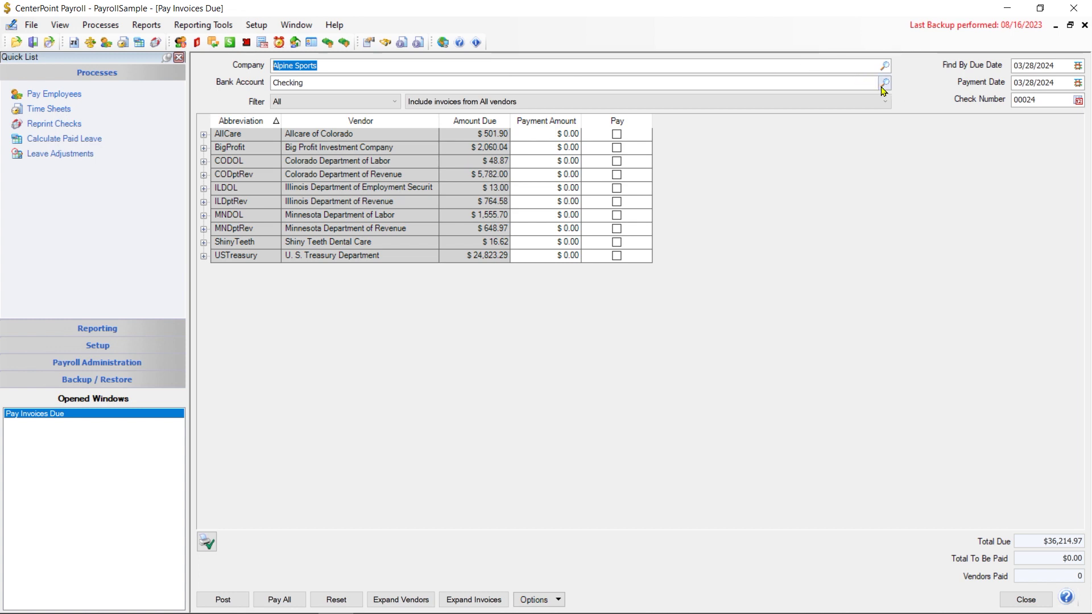
pyautogui.rightClick(326, 84)
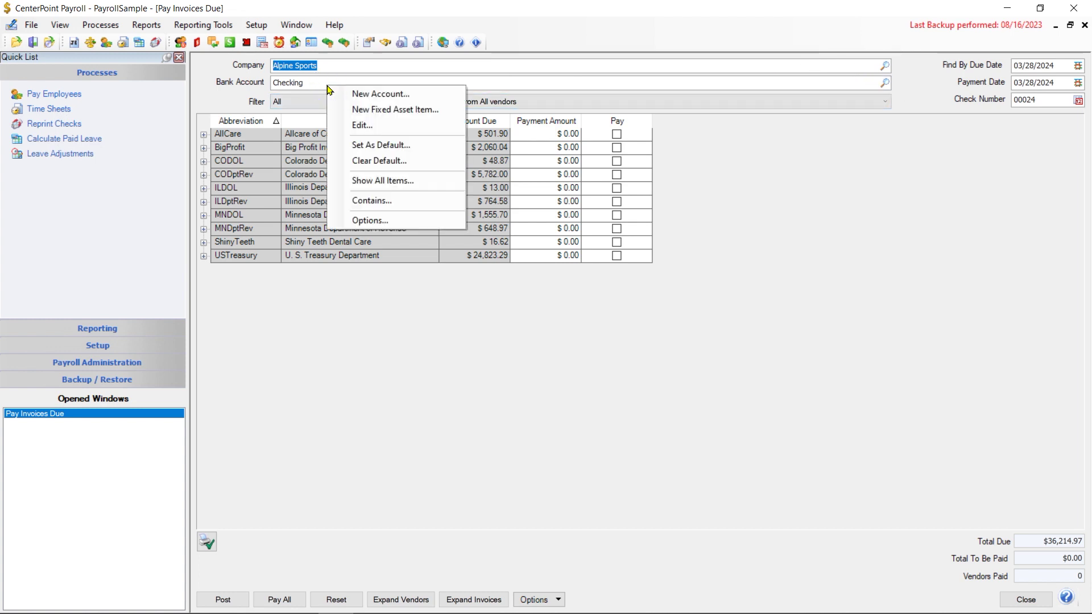
pyautogui.click(391, 146)
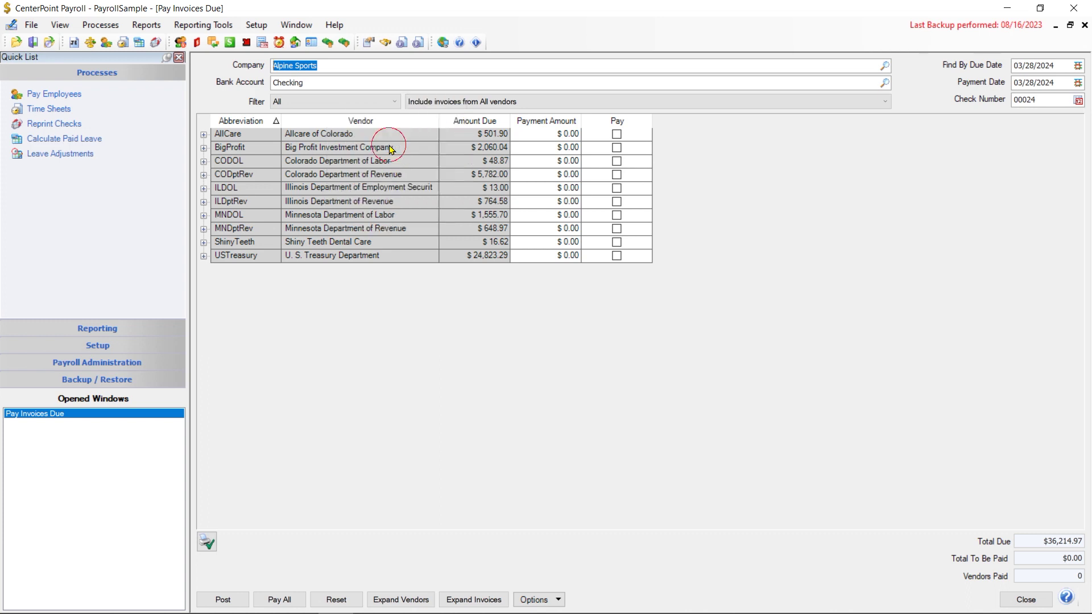
# Step: Filter to Payroll Liabilities with no ACH vendor invoices, leaving nine vendors at $35,713.07
pyautogui.click(300, 105)
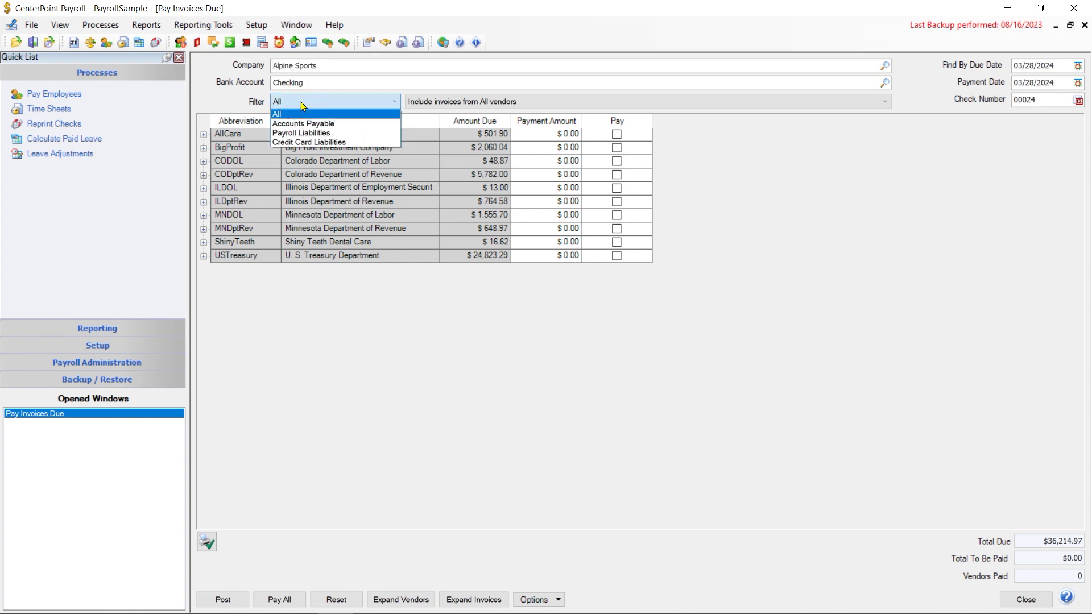
pyautogui.click(303, 135)
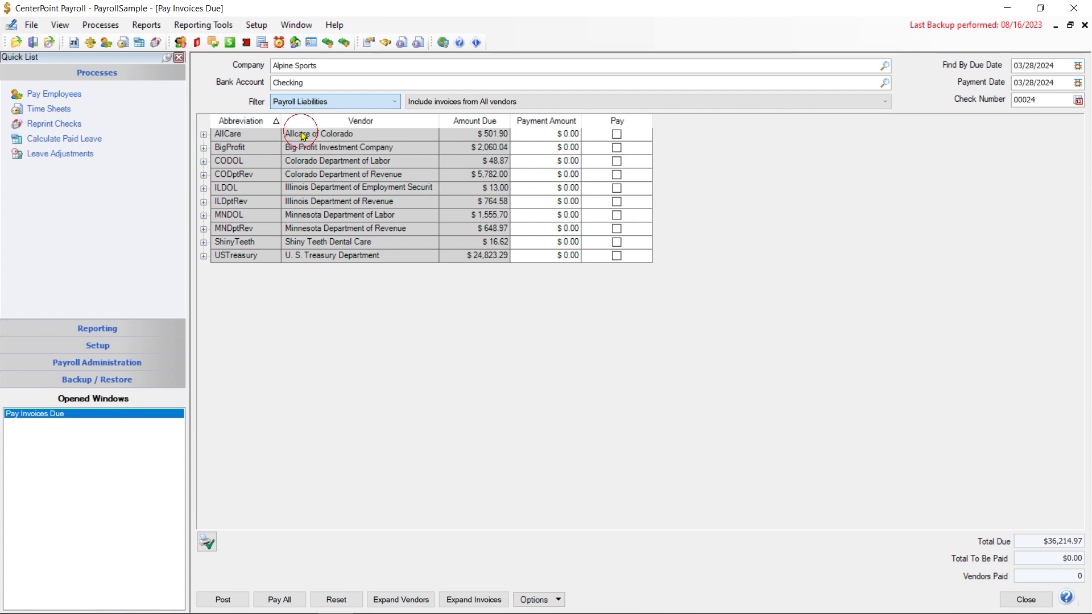
pyautogui.click(709, 110)
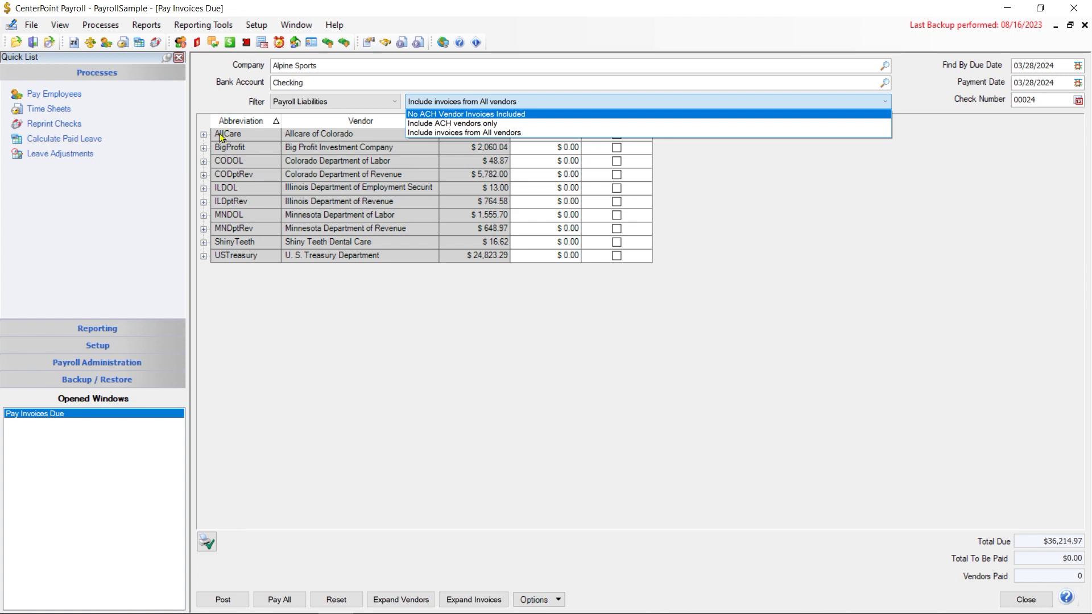
pyautogui.click(457, 116)
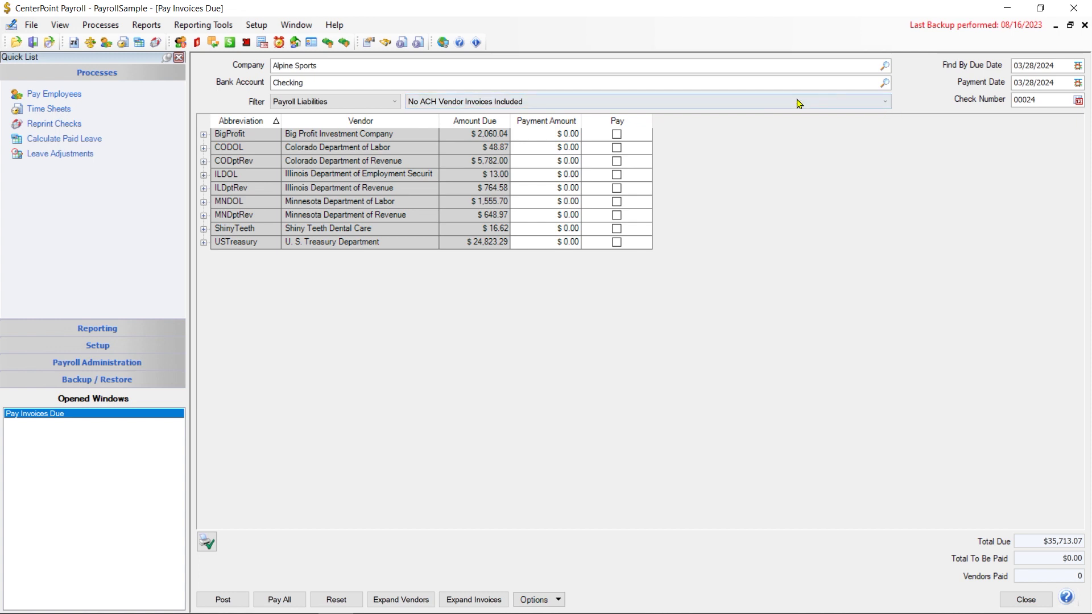
pyautogui.click(204, 135)
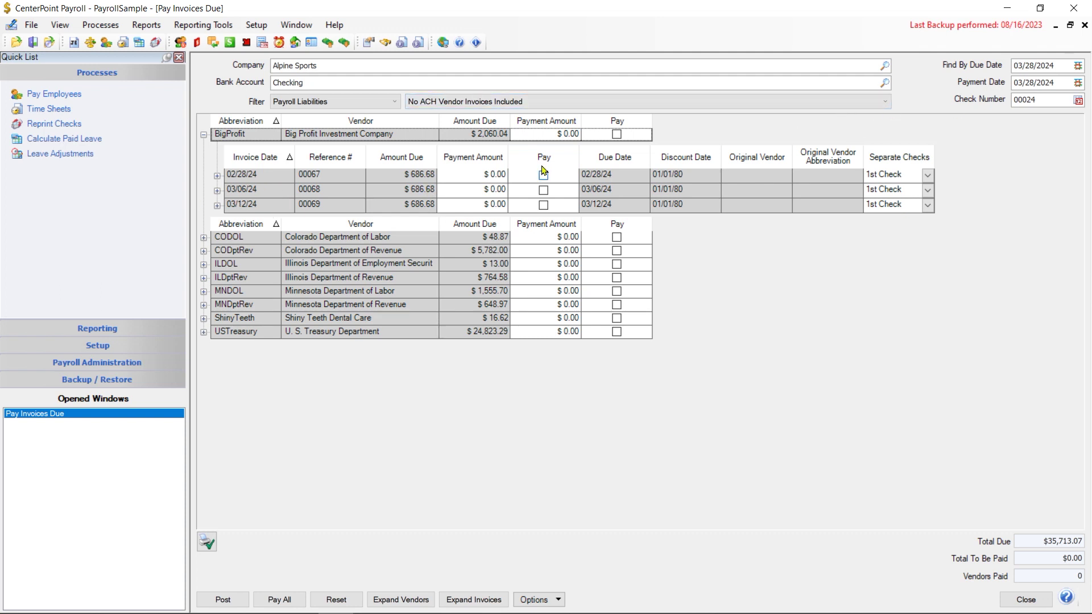
pyautogui.click(1066, 65)
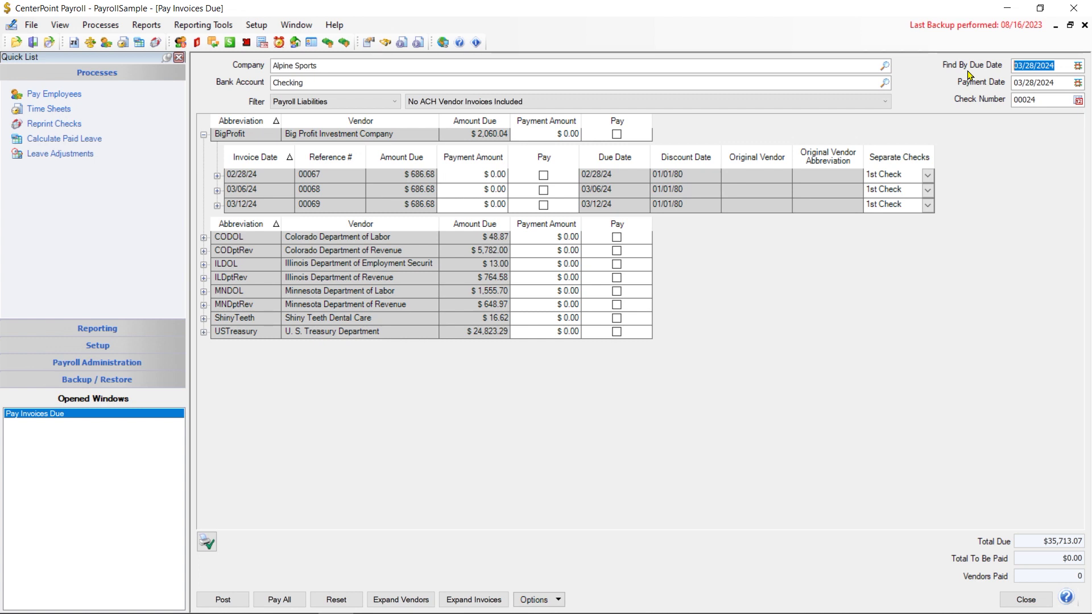
pyautogui.write('0300')
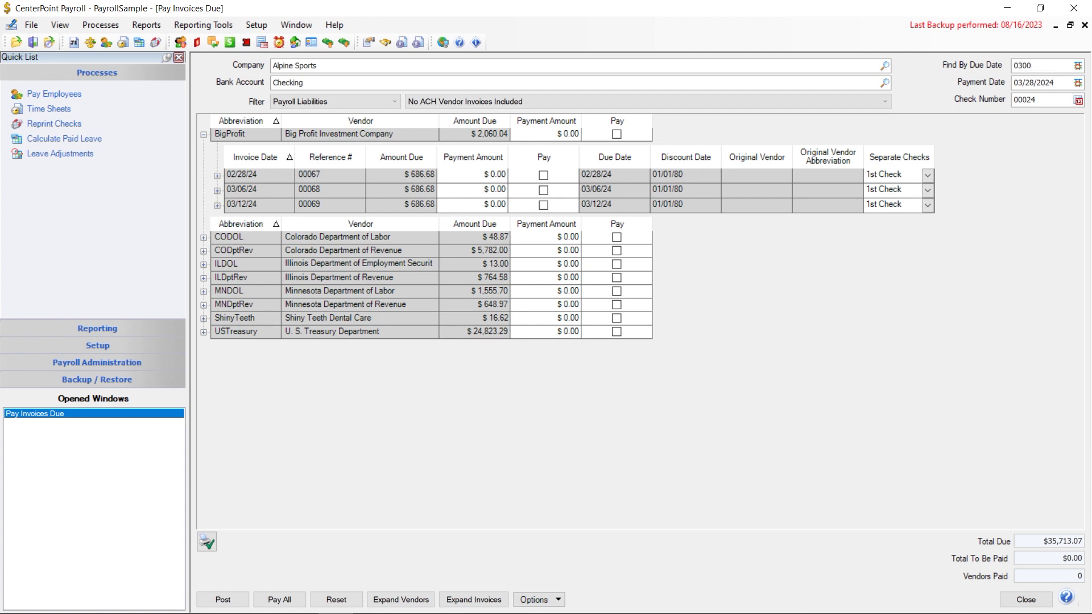
pyautogui.press('BackSpace')
pyautogui.write('6')
pyautogui.press('Tab')
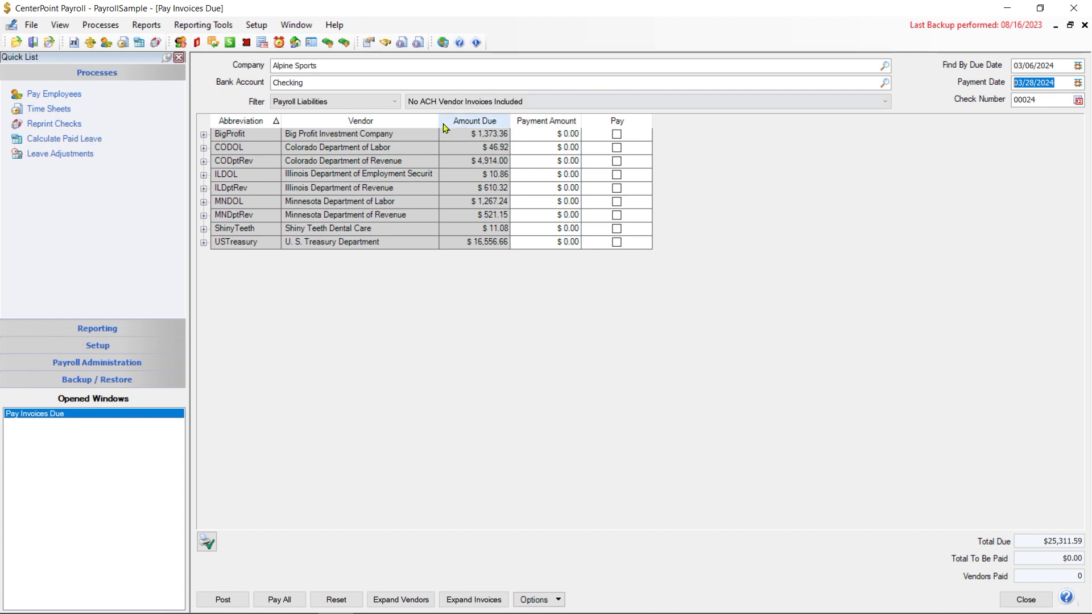
pyautogui.click(200, 141)
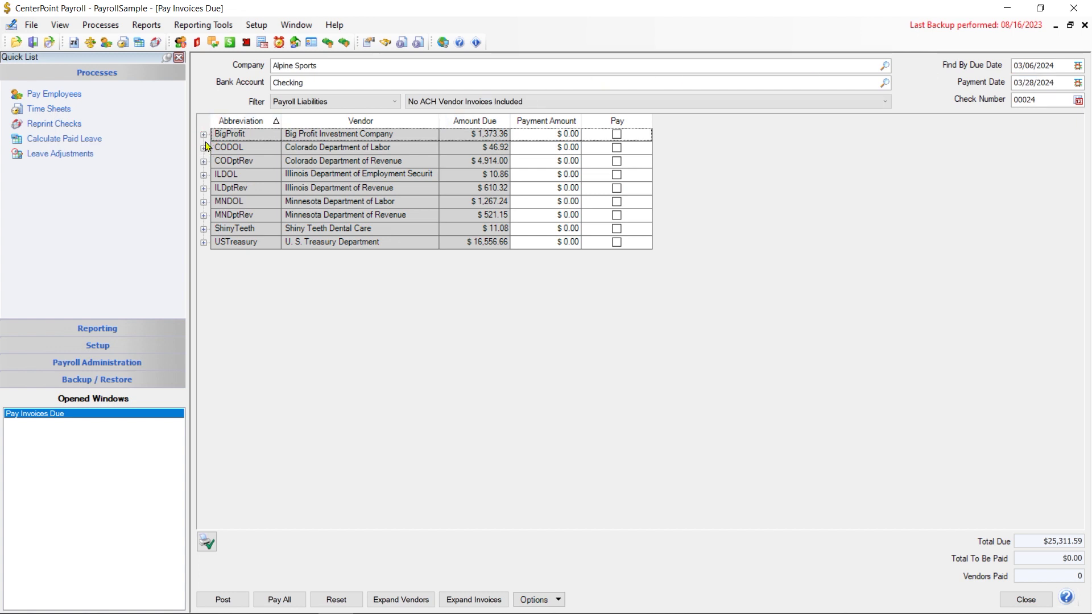
pyautogui.click(203, 134)
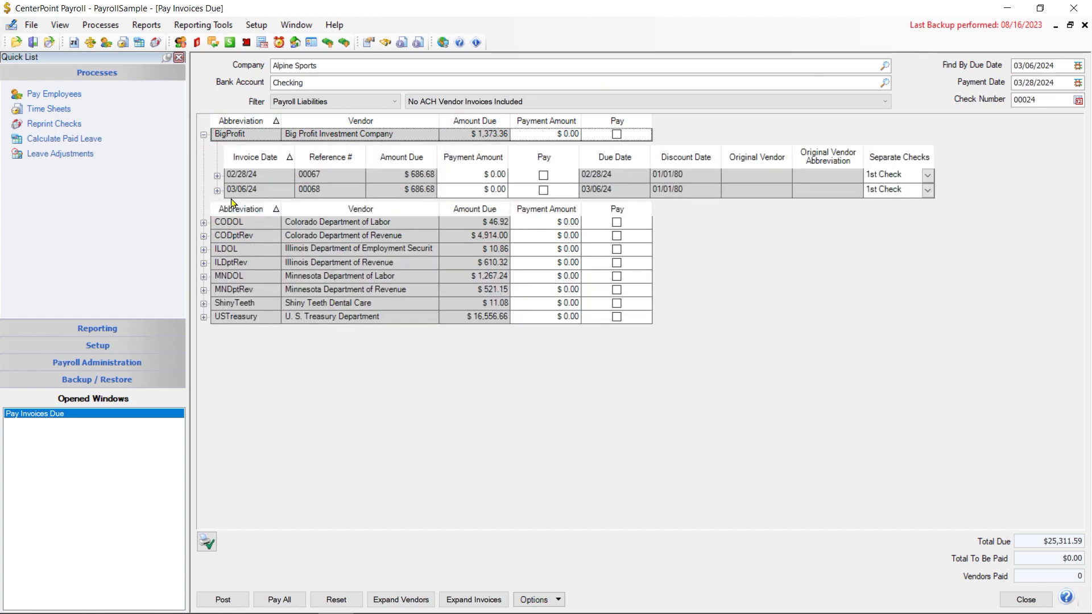
pyautogui.click(1078, 66)
pyautogui.click(1025, 211)
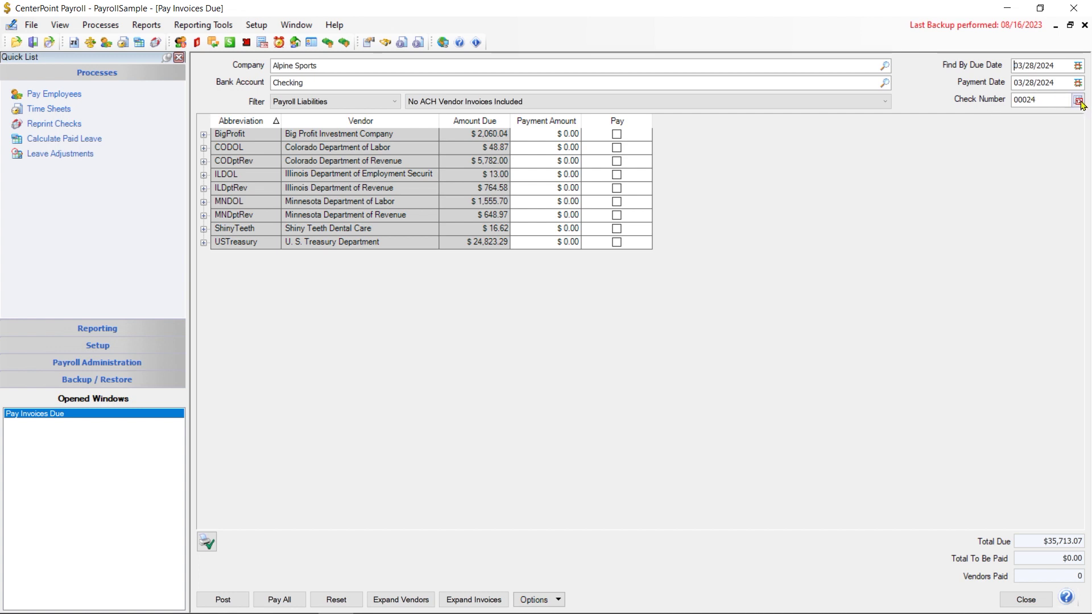
pyautogui.click(1078, 101)
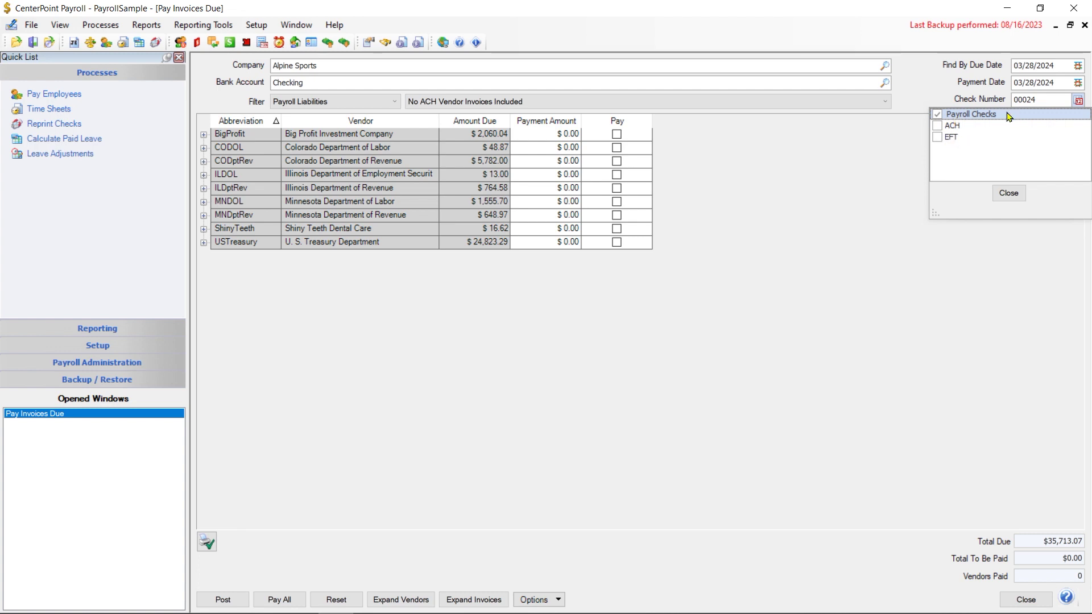
pyautogui.click(1032, 99)
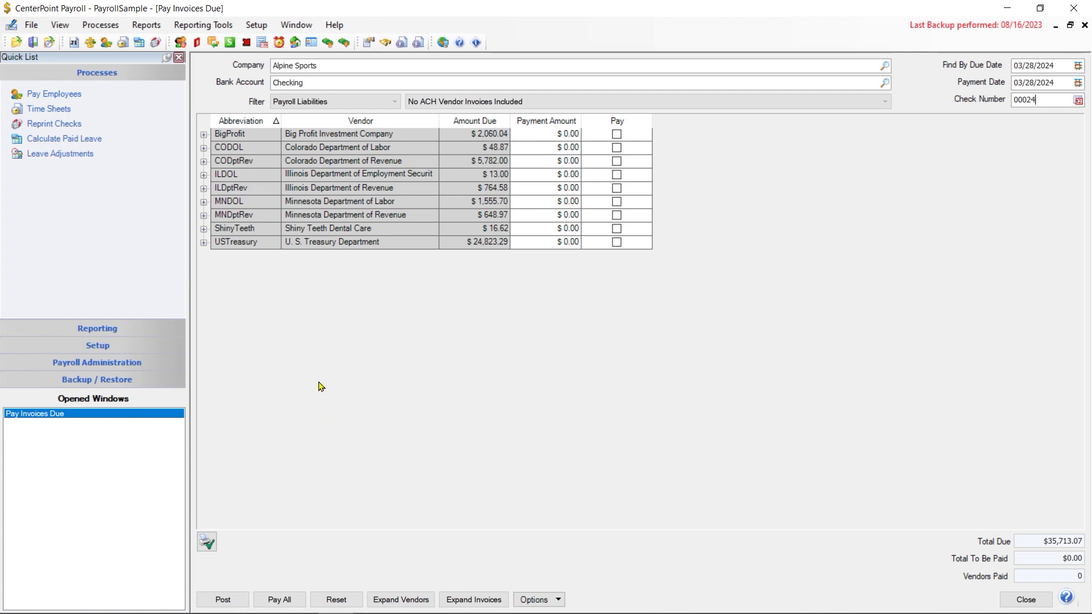
pyautogui.click(277, 601)
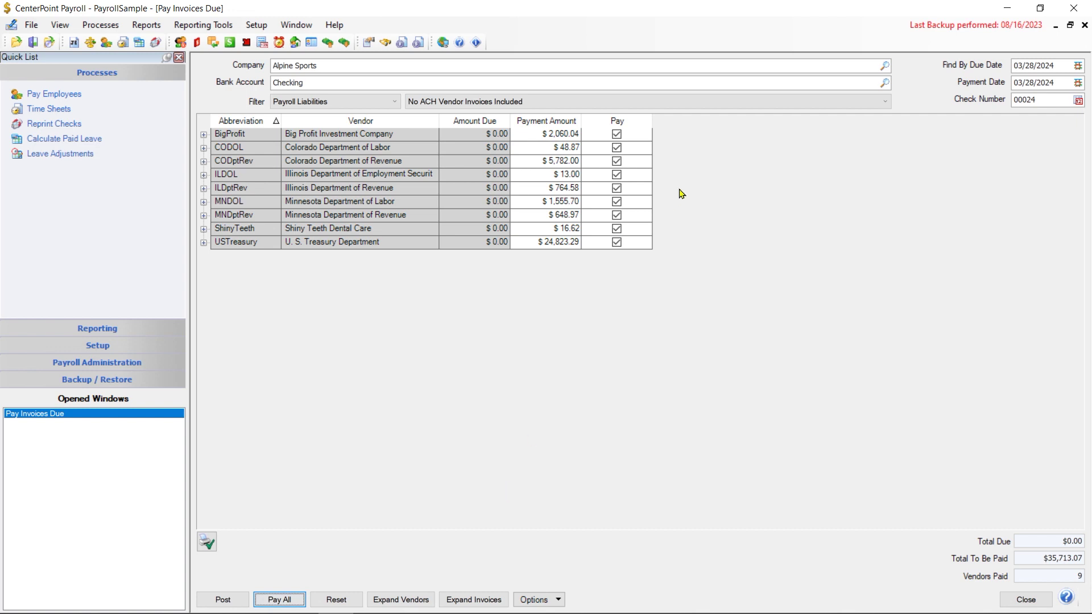
# Step: Check BigProfit's invoices, then clear all payment marks and amounts
pyautogui.click(203, 134)
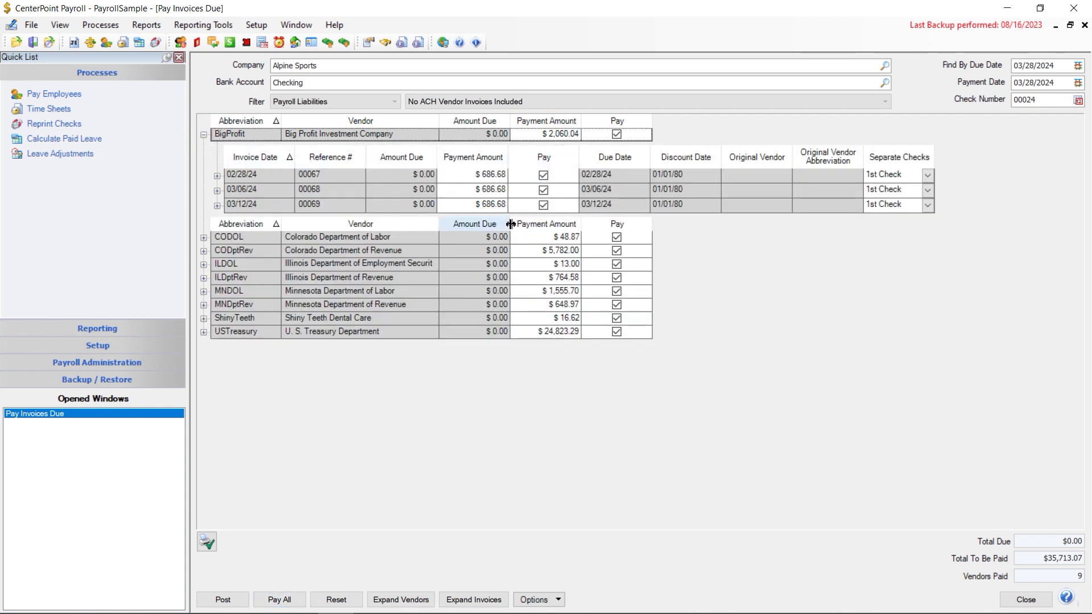
pyautogui.click(203, 135)
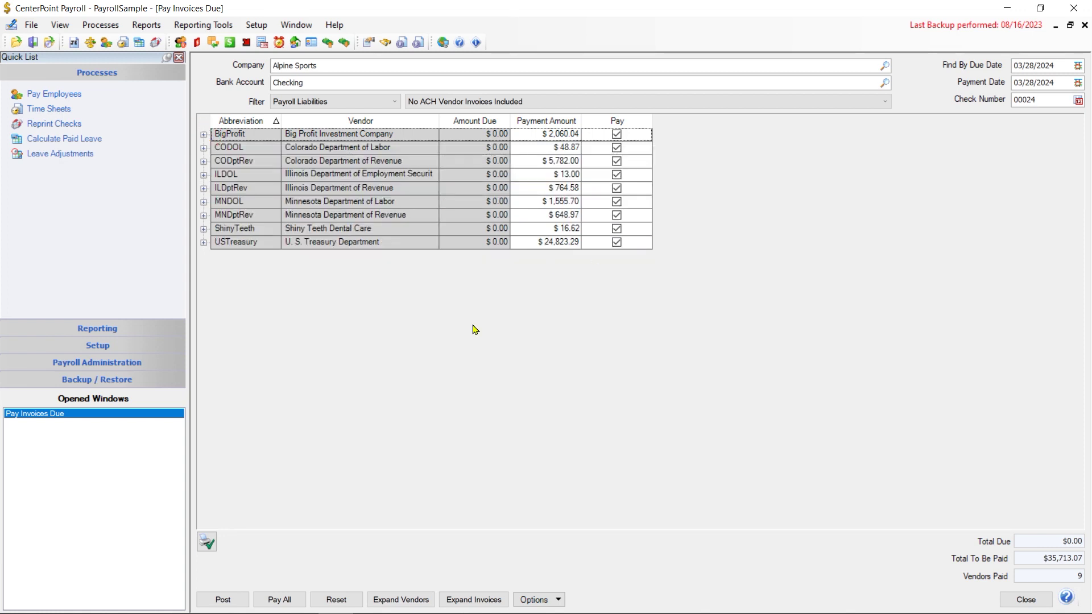
pyautogui.click(336, 599)
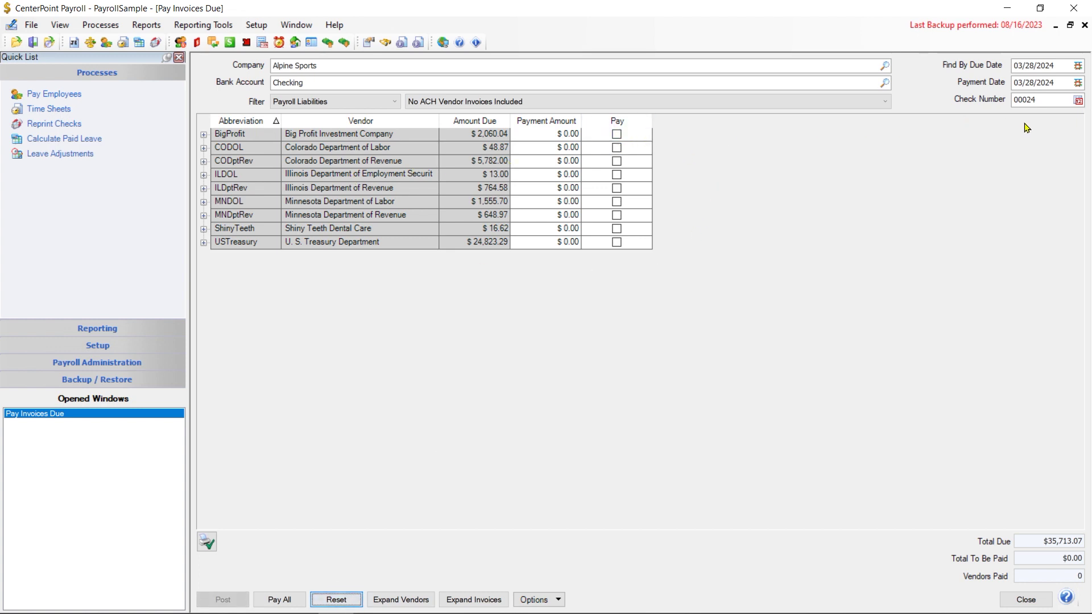
# Step: Mark BigProfit and ShinyTeeth for payment ($2,076.66) and expand BigProfit's three invoices
pyautogui.click(617, 135)
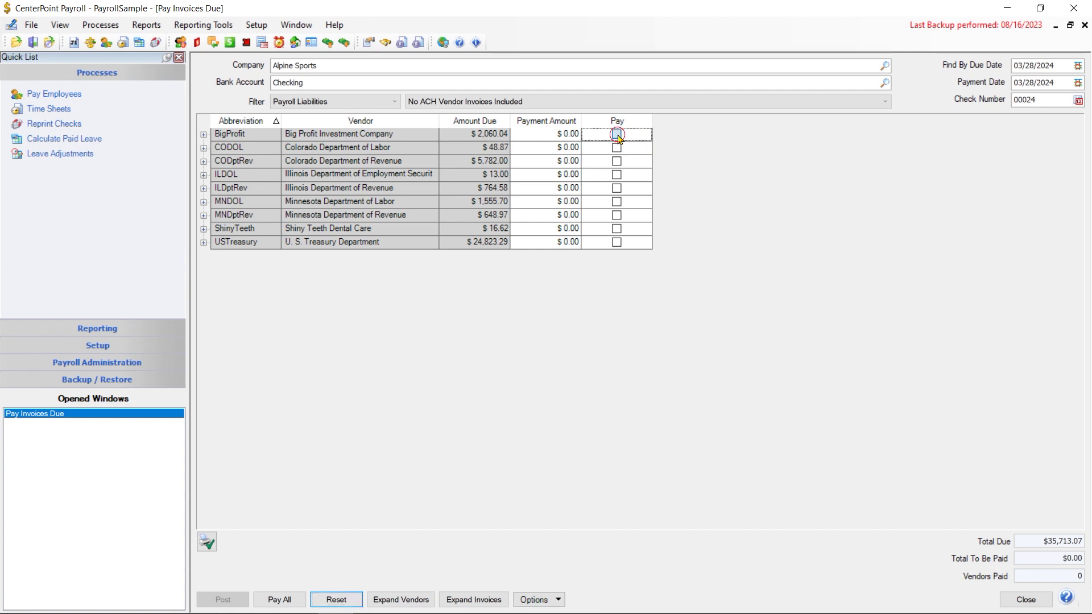
pyautogui.click(616, 229)
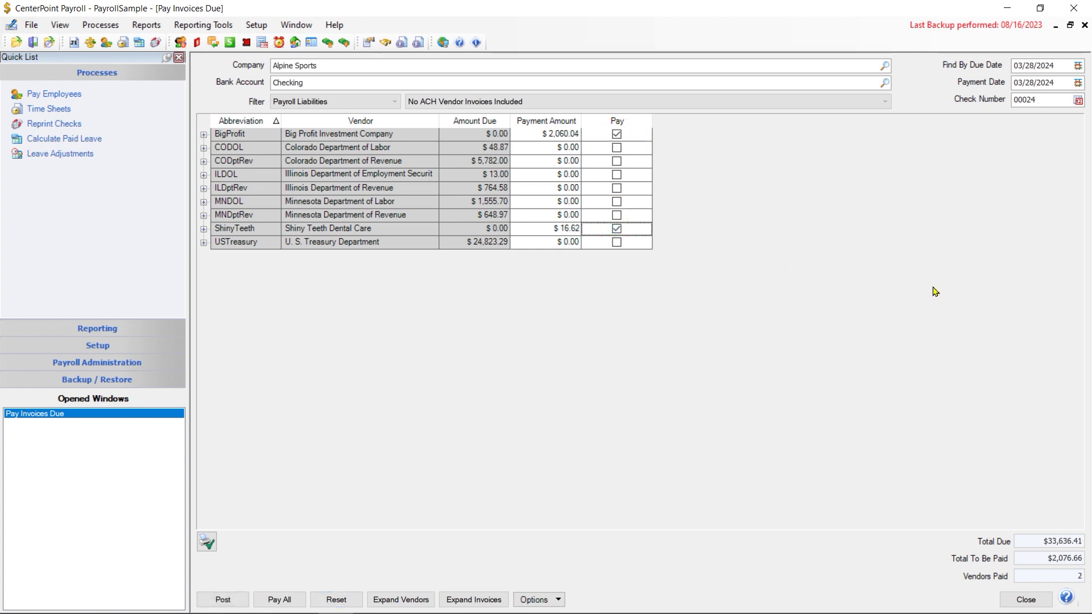
pyautogui.click(203, 136)
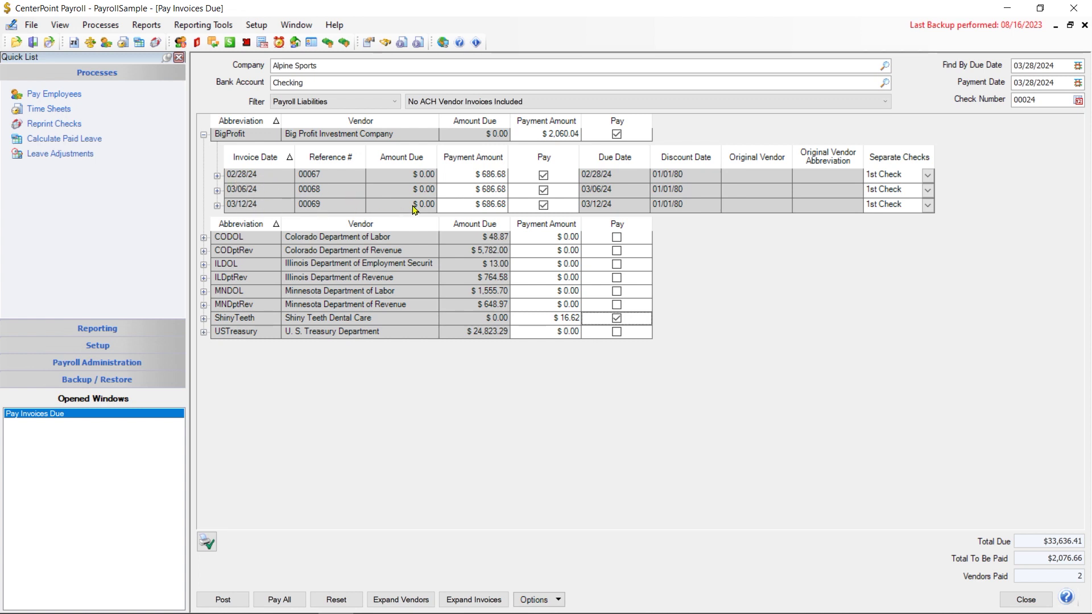
# Step: Review the account lines of BigProfit's and USTreasury's 02/28/24 invoices, then collapse them
pyautogui.click(218, 177)
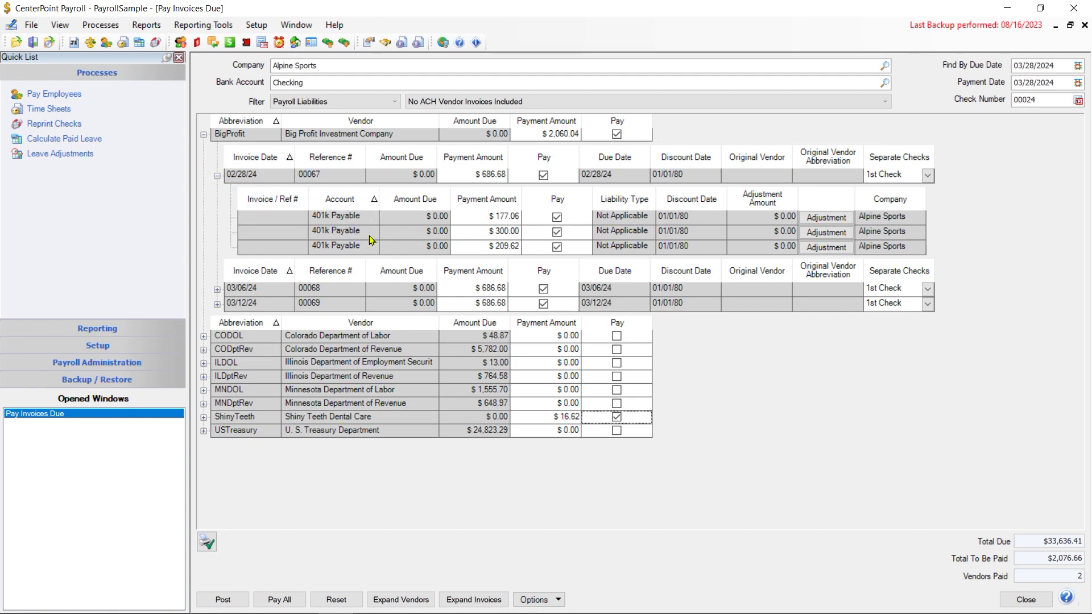
pyautogui.click(204, 431)
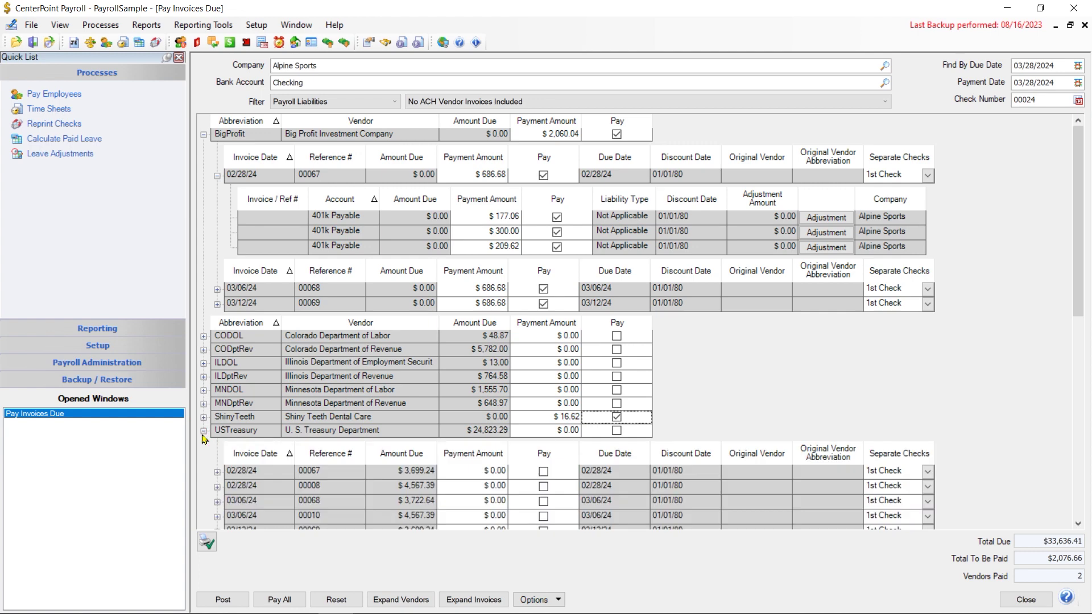
pyautogui.click(217, 471)
pyautogui.scroll(-2, 367, 517)
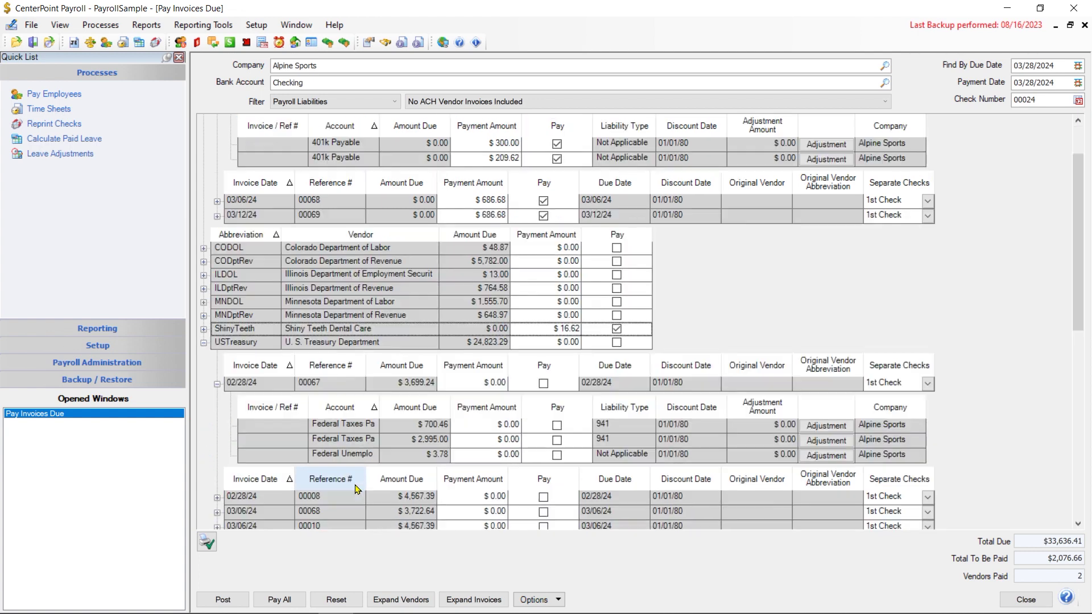
pyautogui.click(218, 384)
pyautogui.scroll(2, 227, 364)
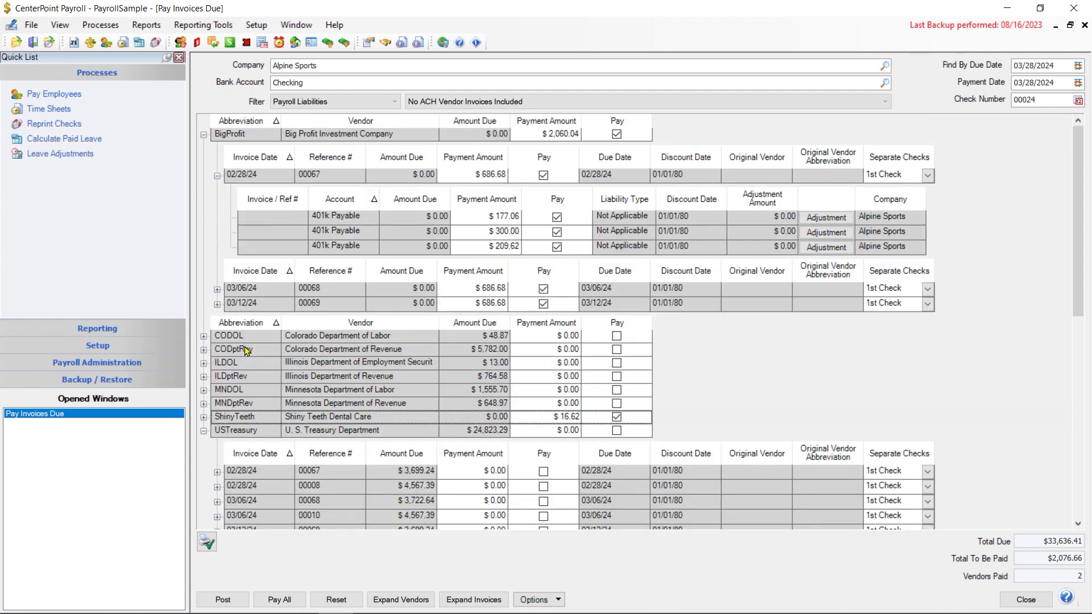
pyautogui.click(218, 176)
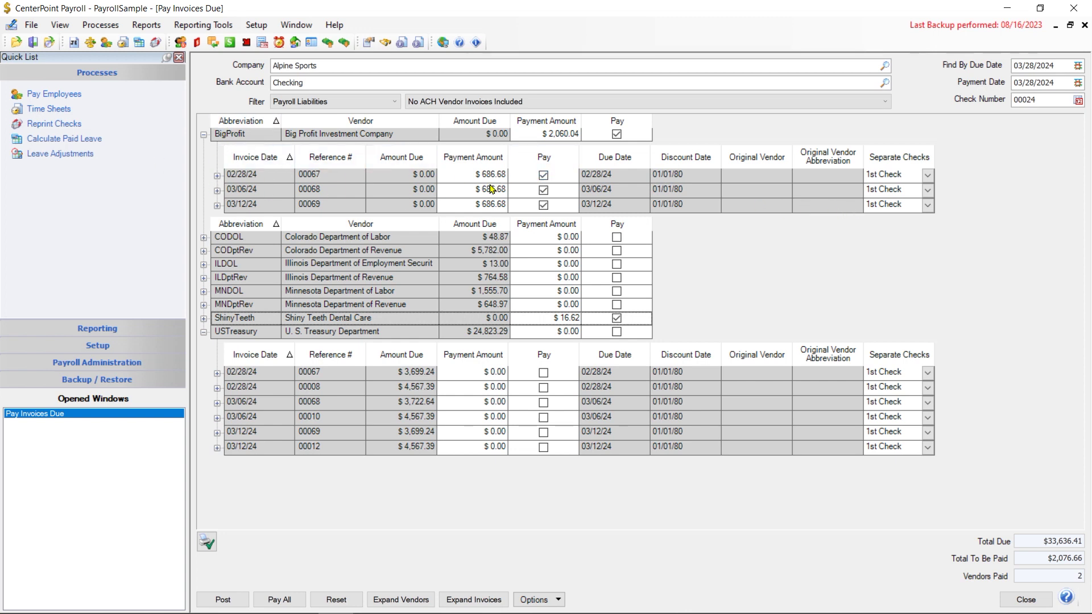
# Step: Unmark BigProfit's 03/12/24 invoice and keep the 03/06/24 invoice on 1st Check
pyautogui.click(543, 205)
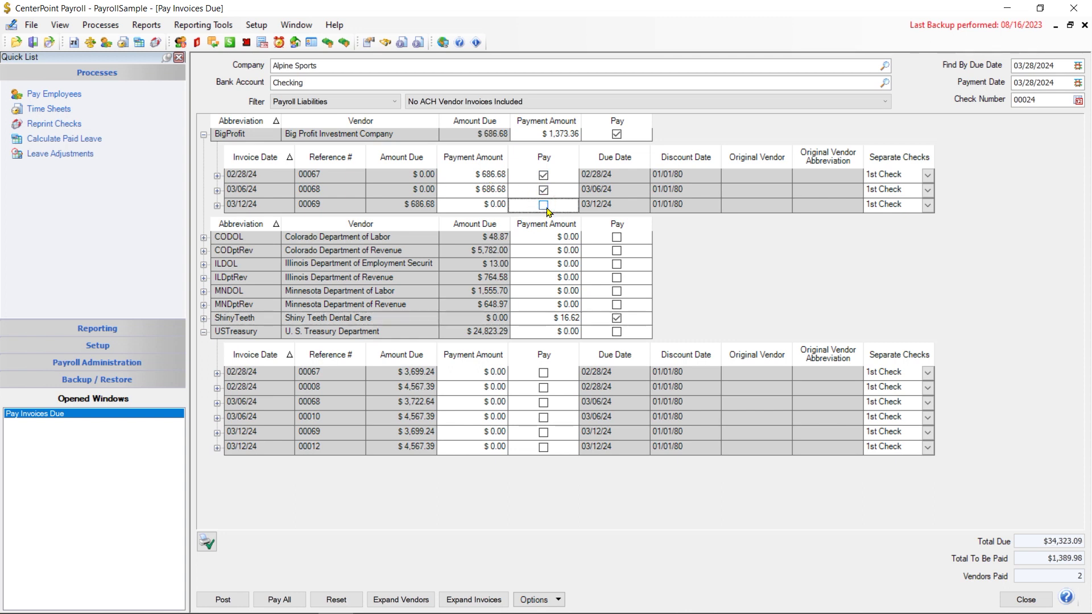
pyautogui.click(928, 190)
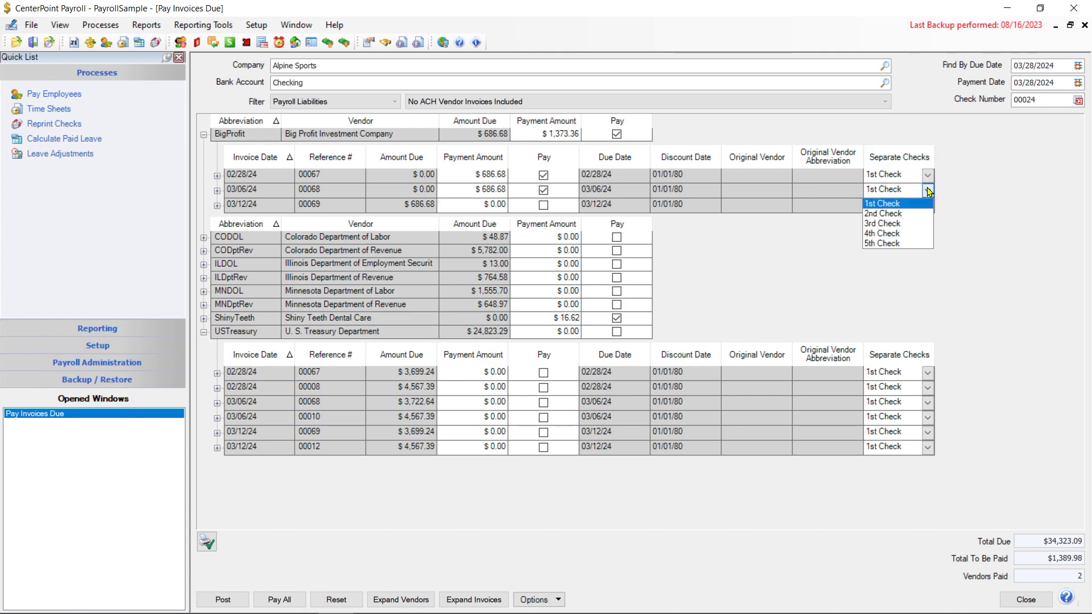
pyautogui.click(908, 216)
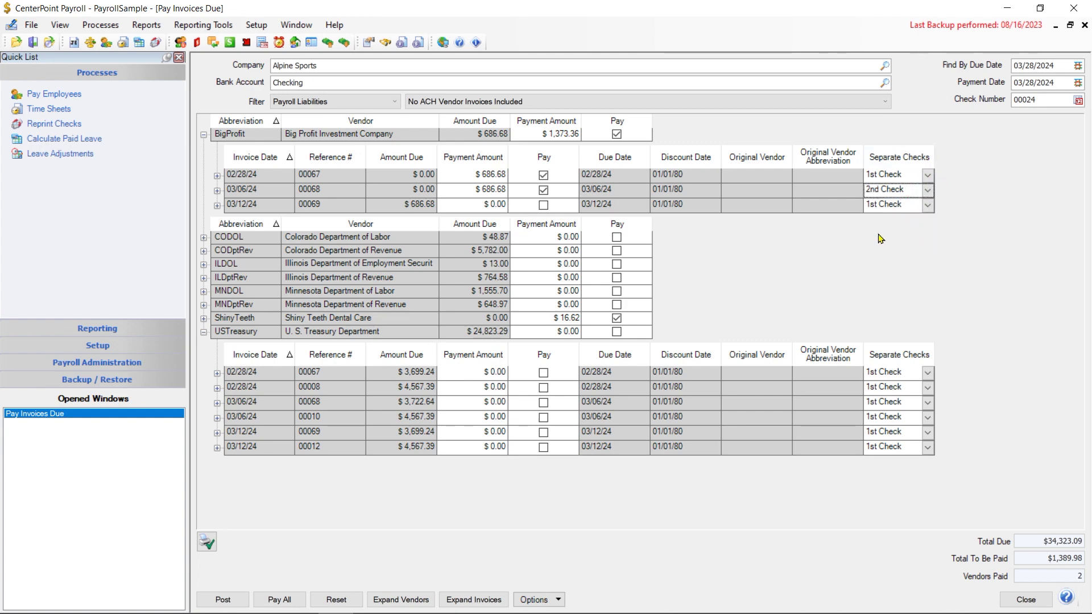
pyautogui.click(928, 190)
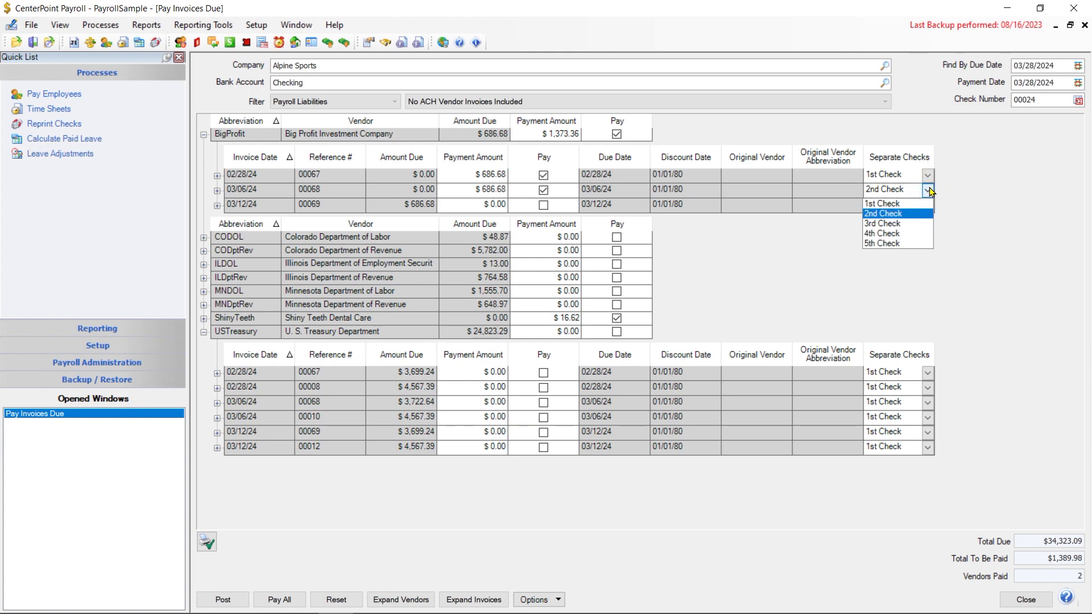
pyautogui.click(929, 190)
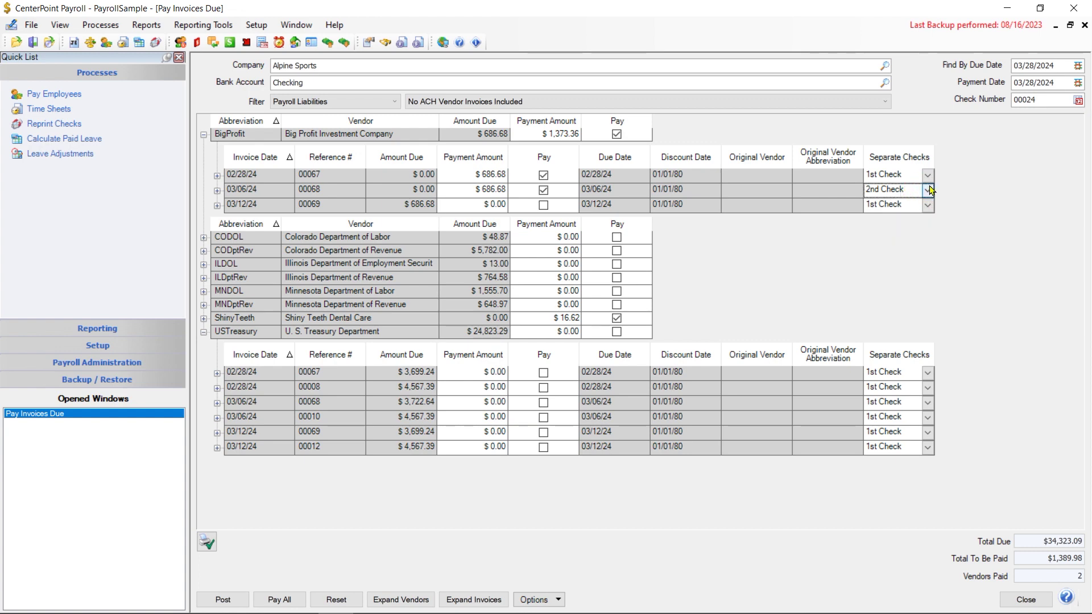
pyautogui.click(929, 191)
pyautogui.click(897, 202)
# Step: Pay $600.00 on BigProfit's 03/06/24 invoice and expand the 02/28/24 invoice's 401k lines
pyautogui.click(464, 191)
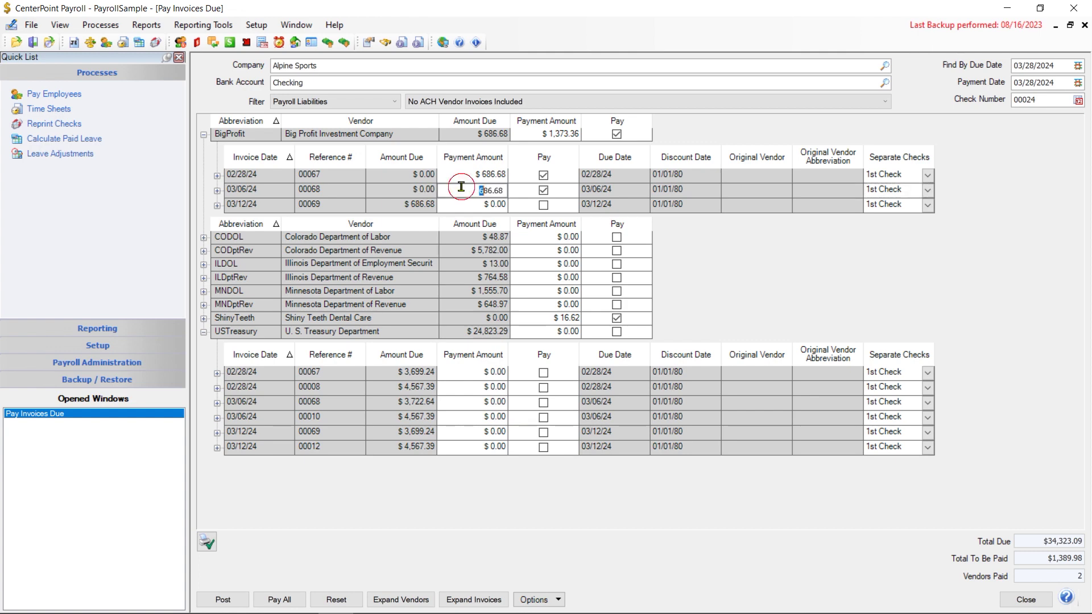
pyautogui.write('600')
pyautogui.press('Tab')
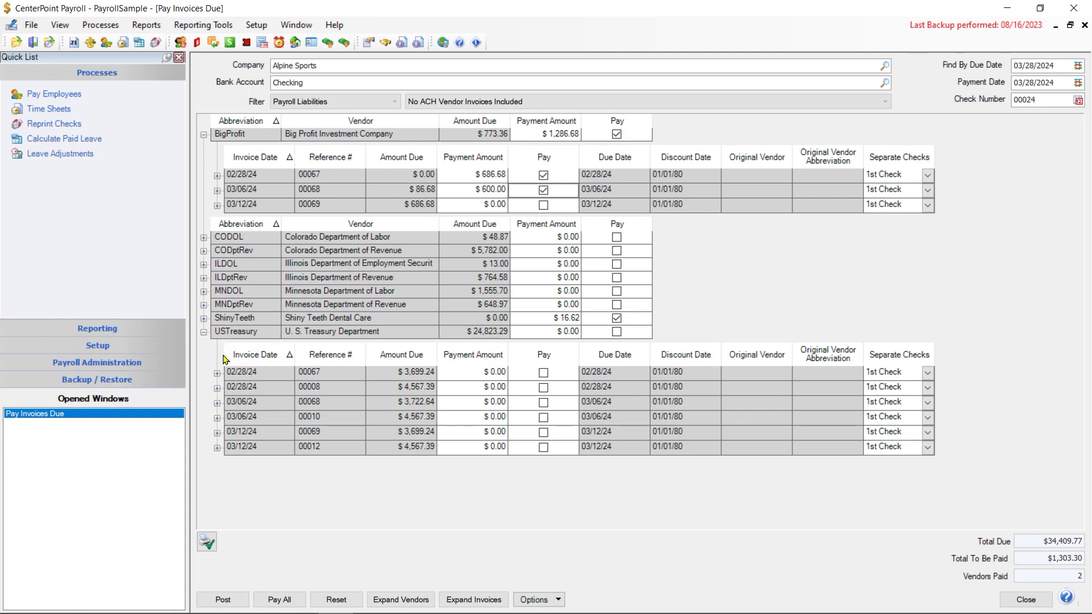
pyautogui.click(217, 176)
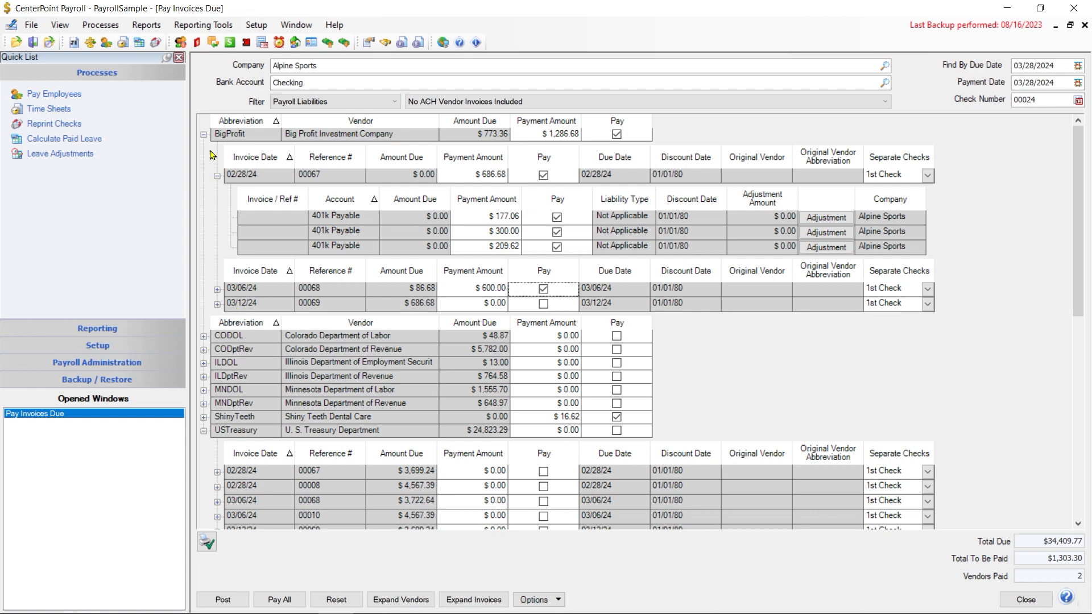
# Step: Collapse the 02/28/24 lines and expand the 03/12/24 invoice's 401k lines ($177.06, $300.00, $209.62)
pyautogui.click(203, 135)
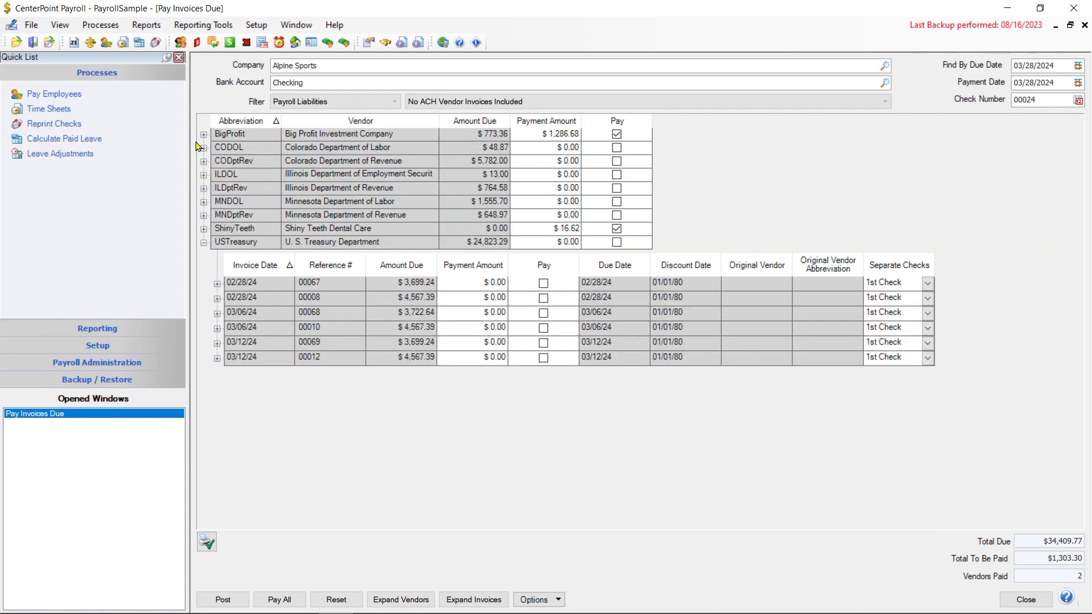
pyautogui.click(203, 134)
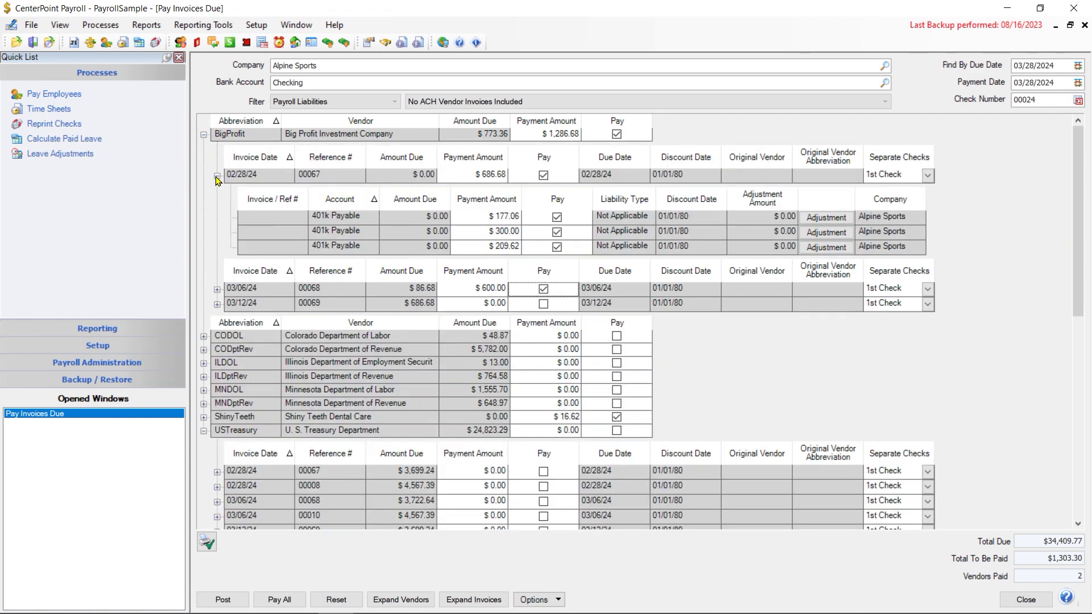
pyautogui.click(216, 176)
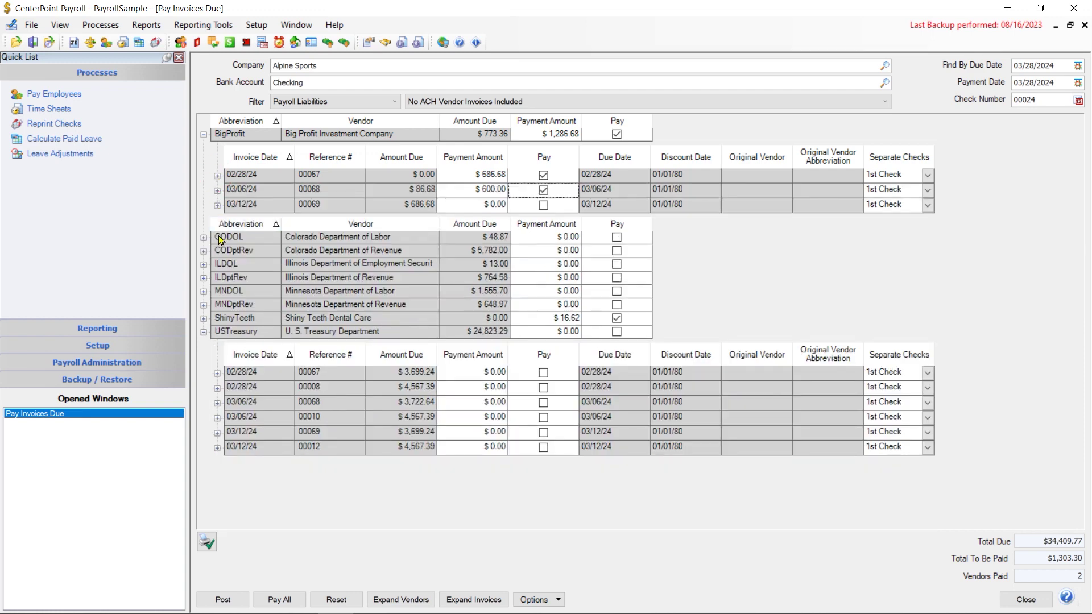
pyautogui.click(217, 206)
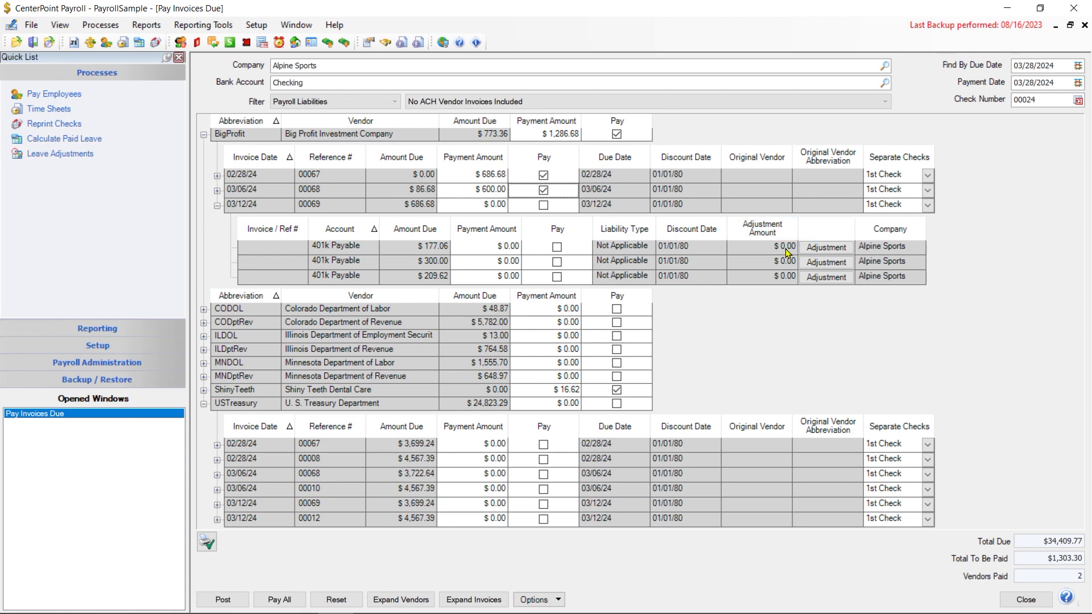
# Step: Start, then cancel, a vendor change on the first 401k Payable line; re-expand the 03/12/24 lines
pyautogui.rightClick(709, 251)
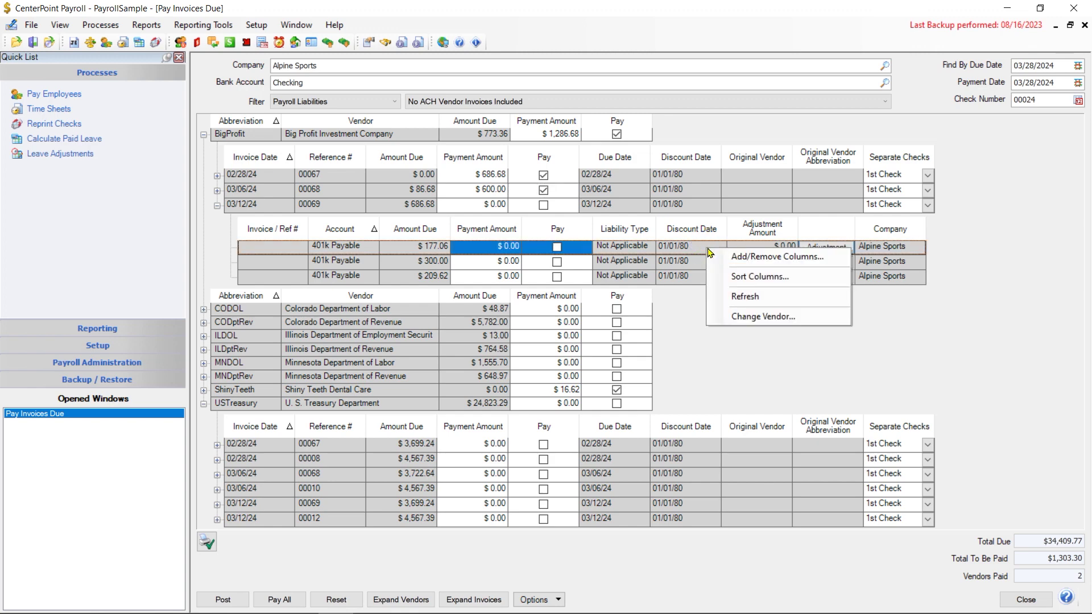
pyautogui.click(759, 318)
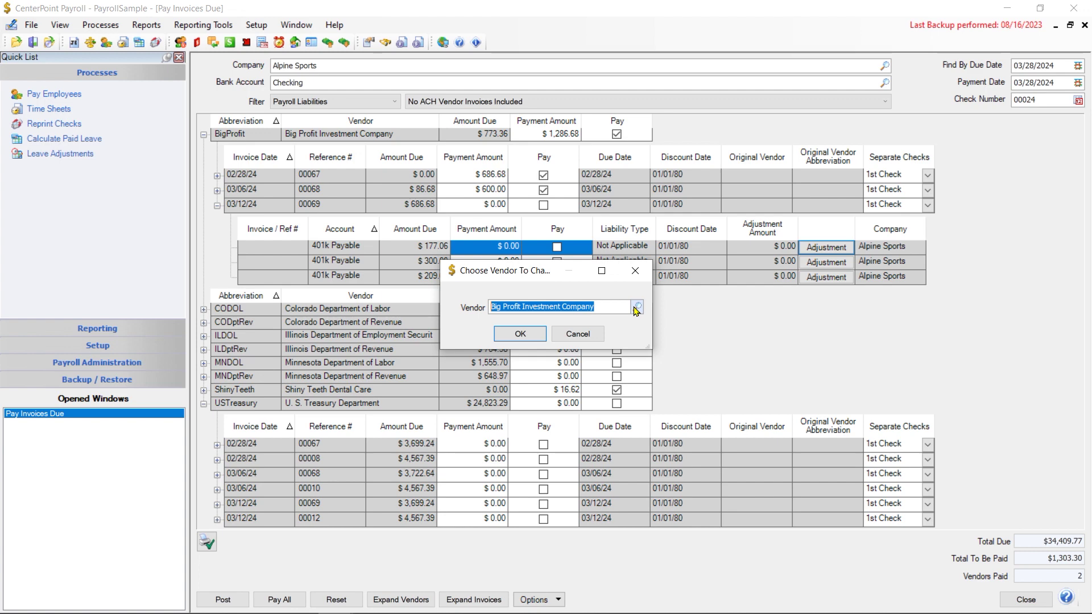
pyautogui.click(584, 335)
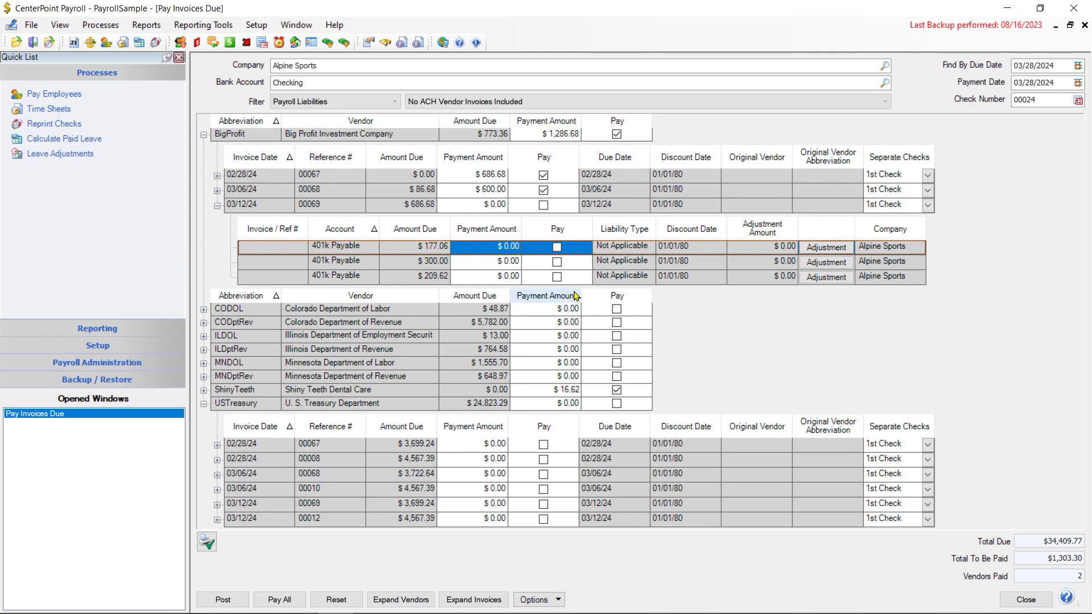
pyautogui.click(216, 206)
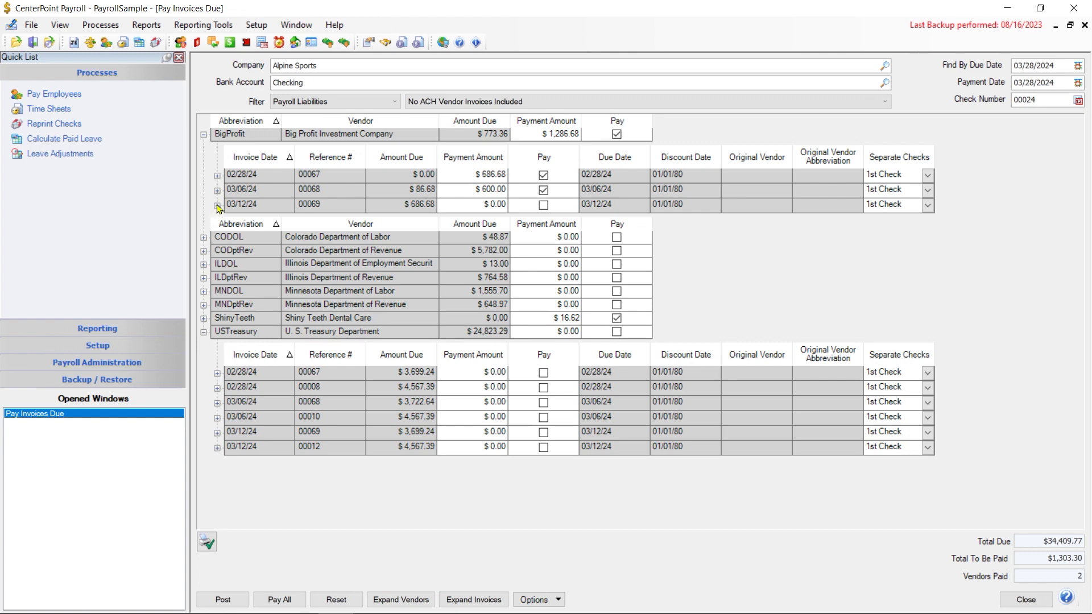
pyautogui.click(217, 206)
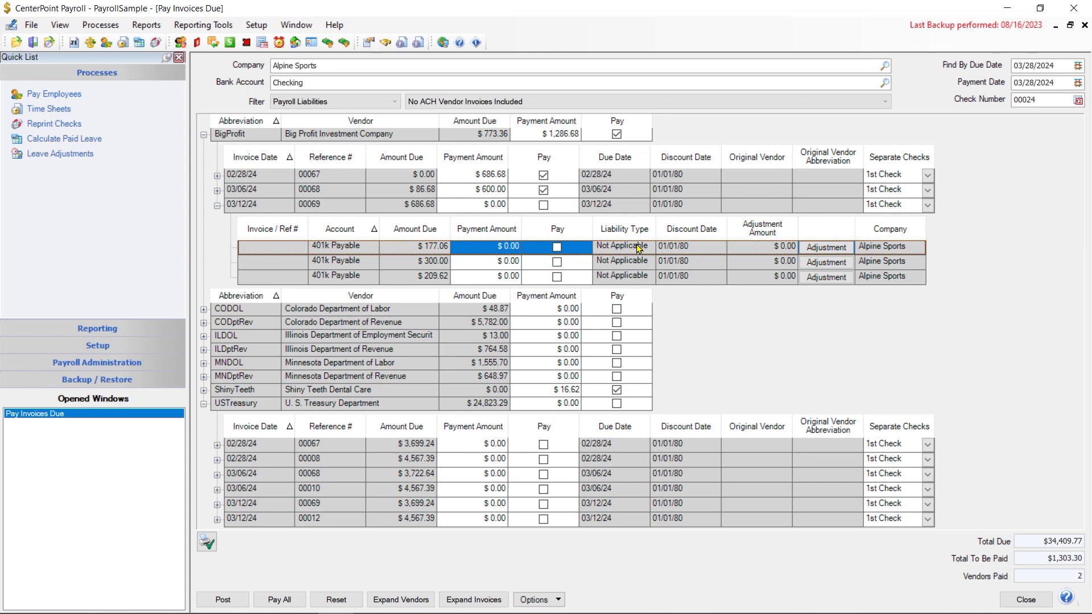
# Step: Pay $168.00 on the first 401k line, adjusting the -$9.06 difference to Benefits Expense
pyautogui.click(823, 248)
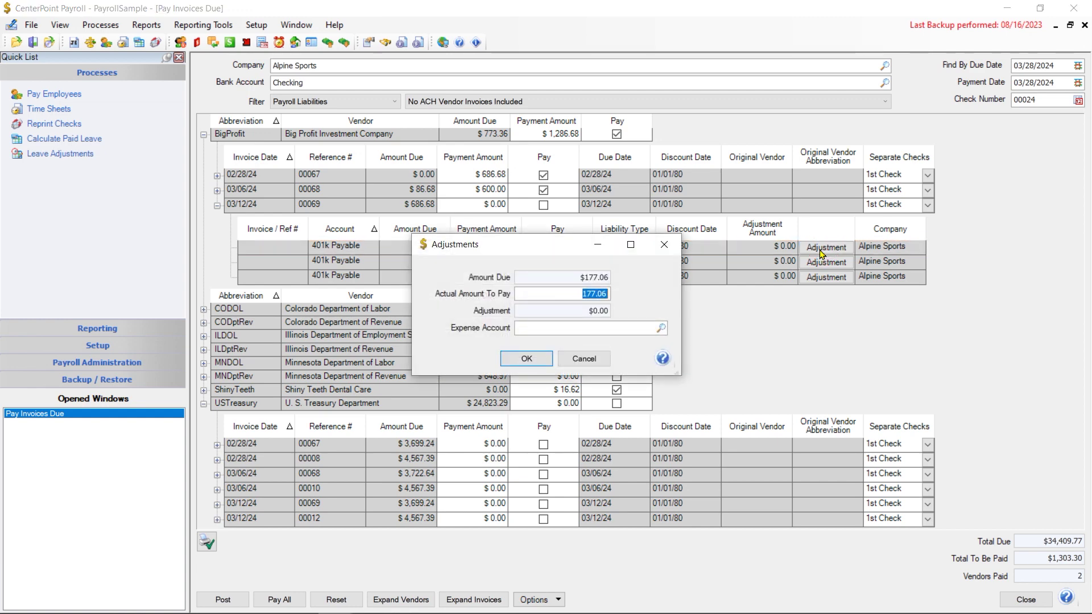
pyautogui.write('168.')
pyautogui.press('Tab')
pyautogui.write('ben')
pyautogui.press('Tab')
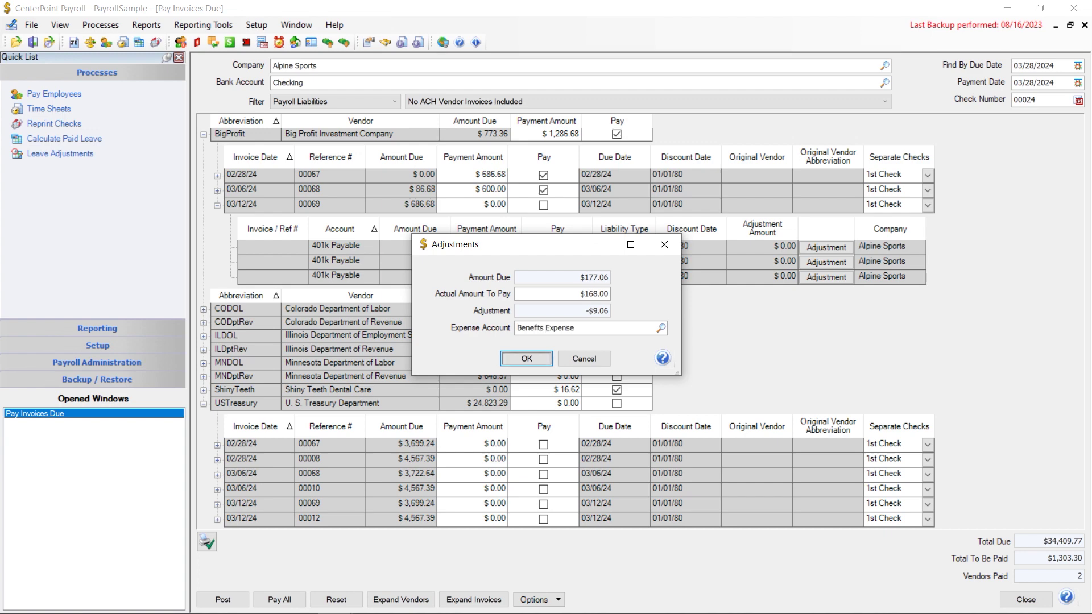
pyautogui.click(534, 359)
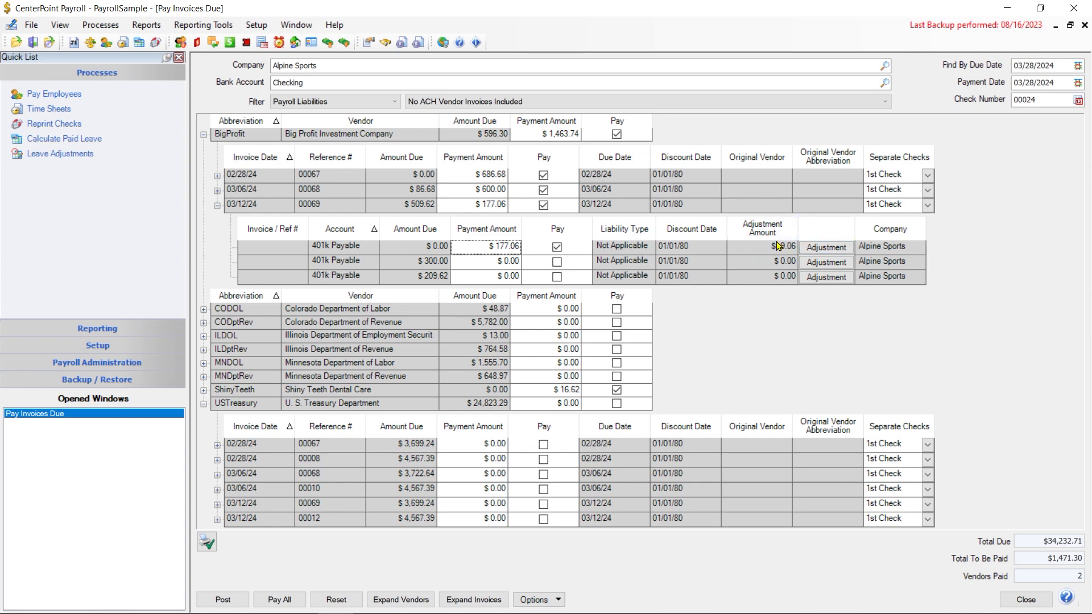
pyautogui.click(217, 205)
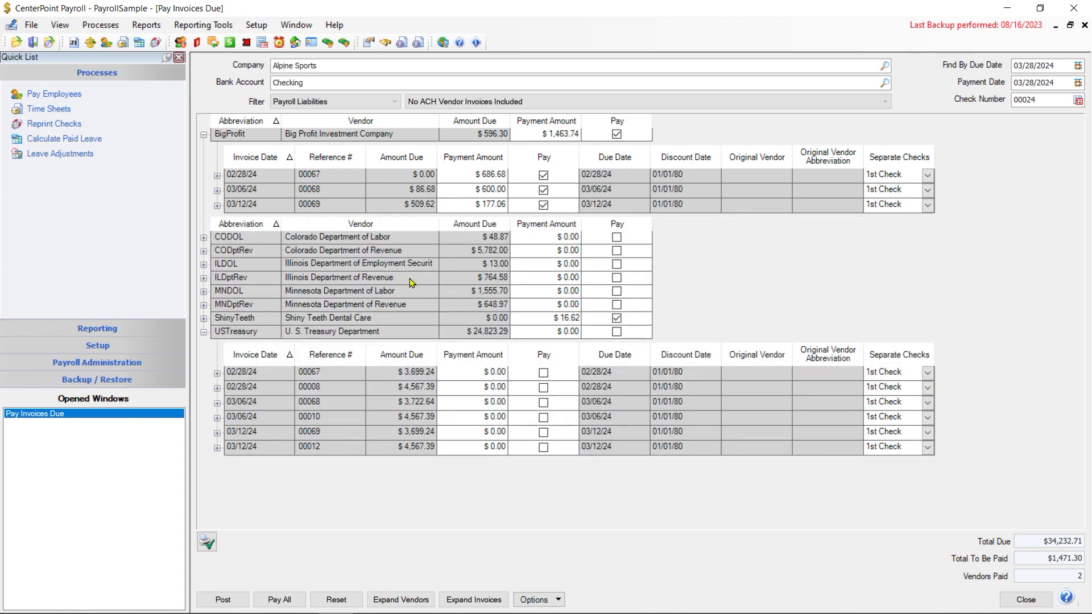
# Step: Review the check Print Settings and cancel them without changes
pyautogui.click(209, 543)
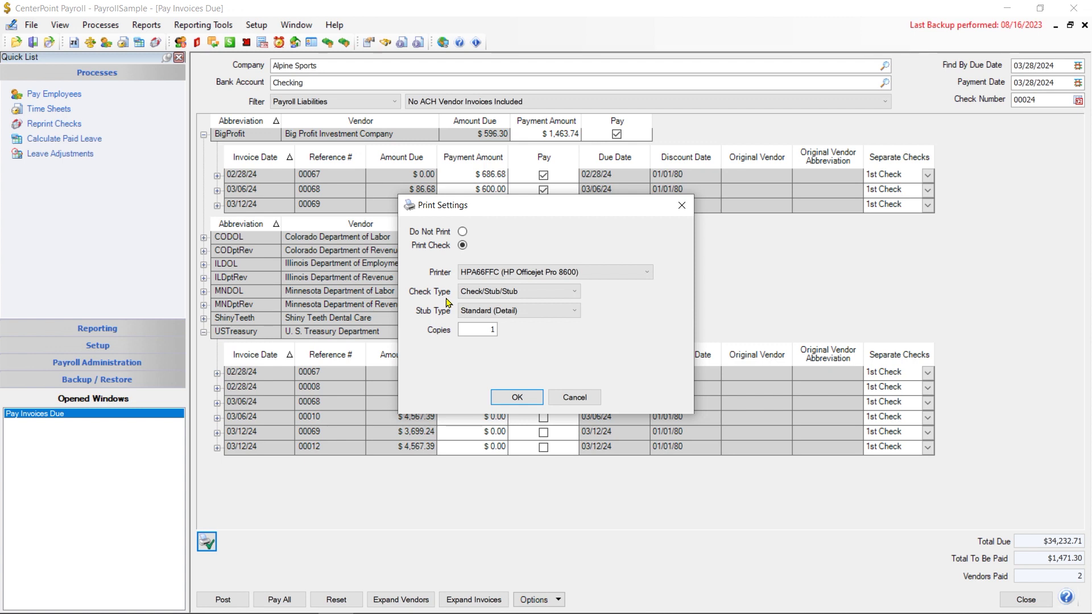
pyautogui.click(582, 398)
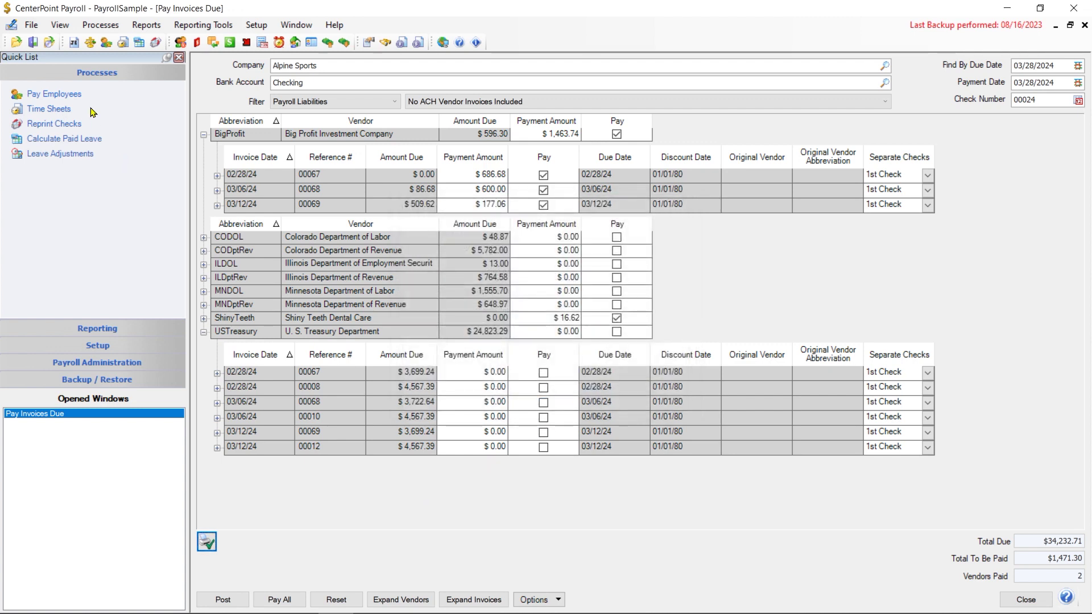
# Step: Open Preferences > Vendor Invoices > Printing - Checks on the Database tab
pyautogui.click(31, 25)
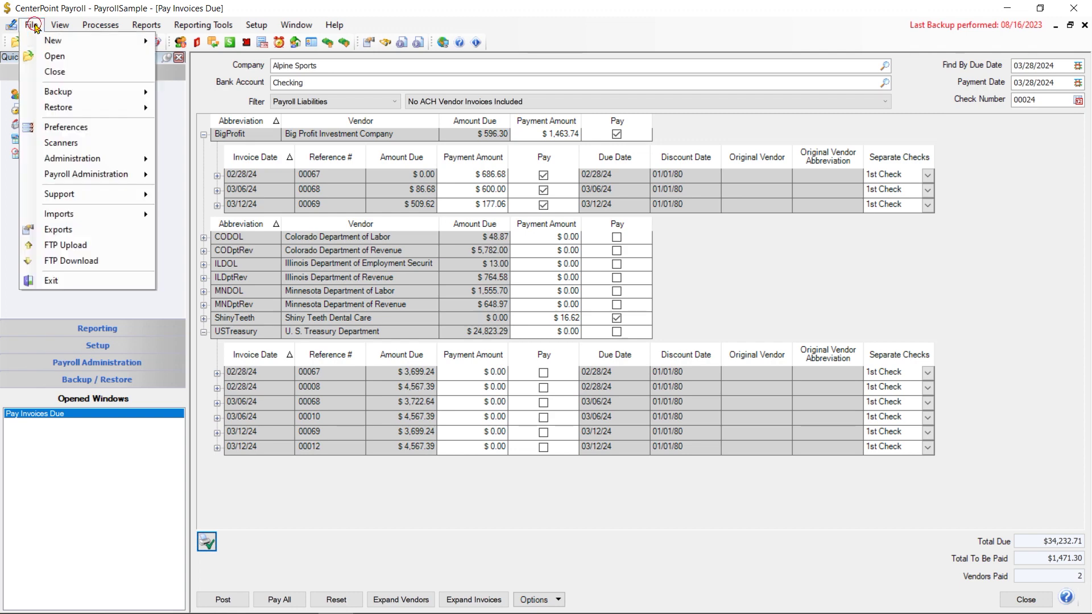
pyautogui.click(80, 127)
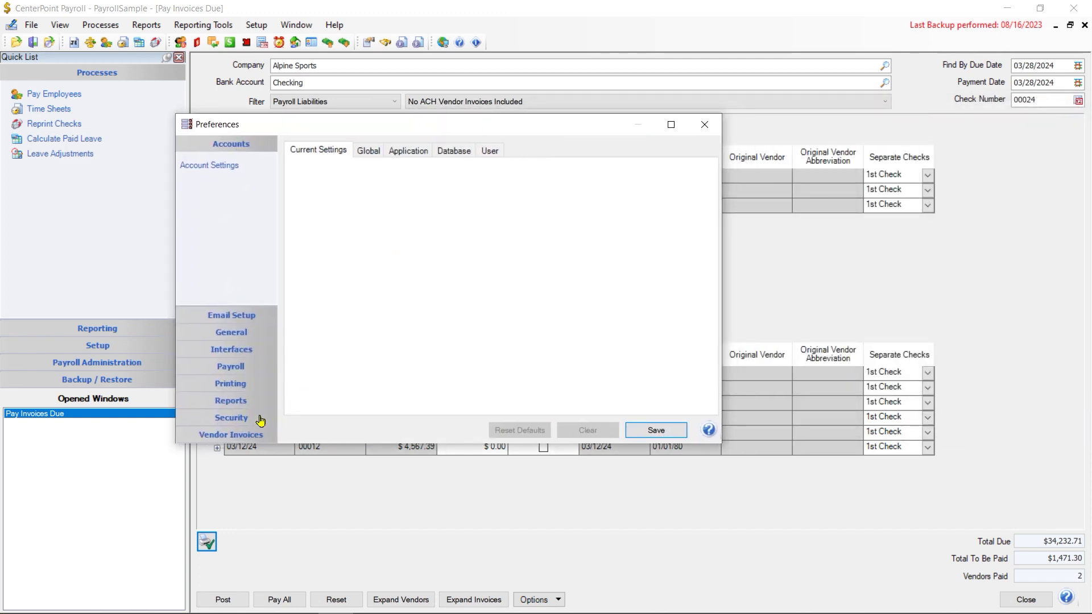
pyautogui.click(232, 435)
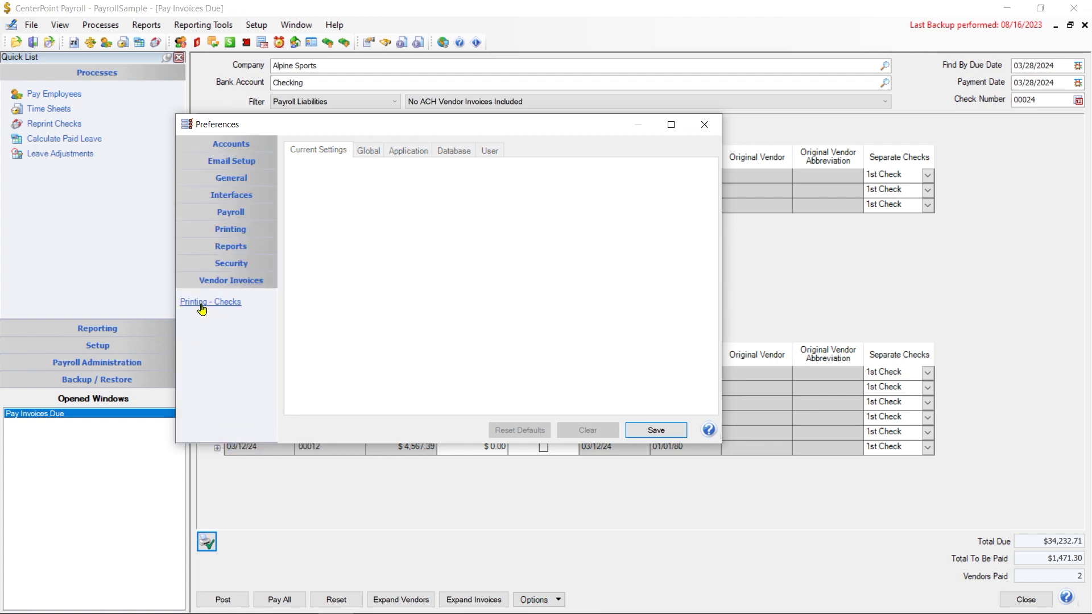
pyautogui.click(202, 304)
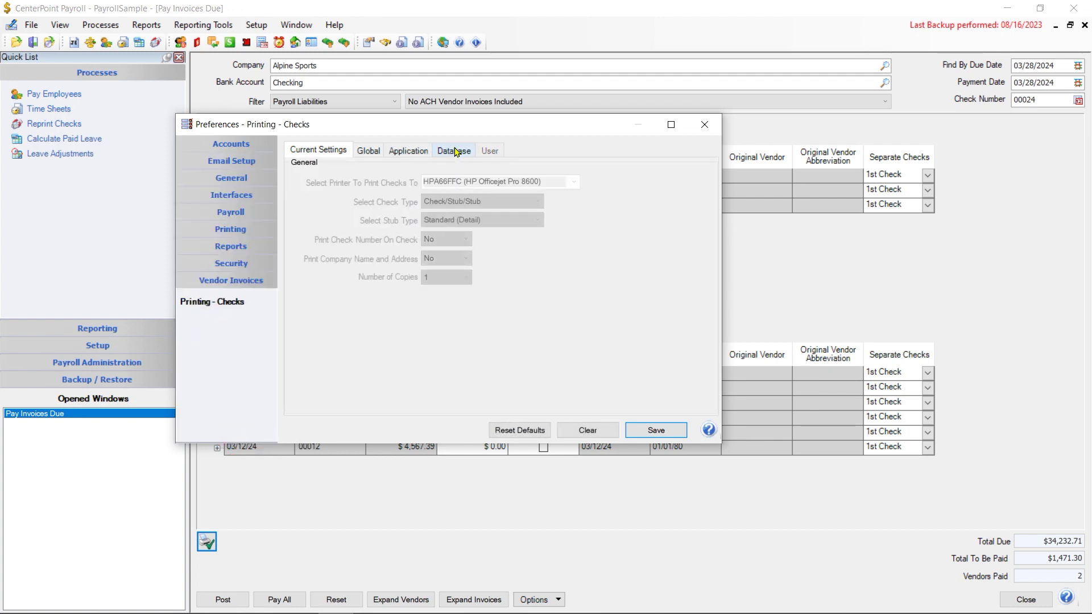
pyautogui.click(454, 151)
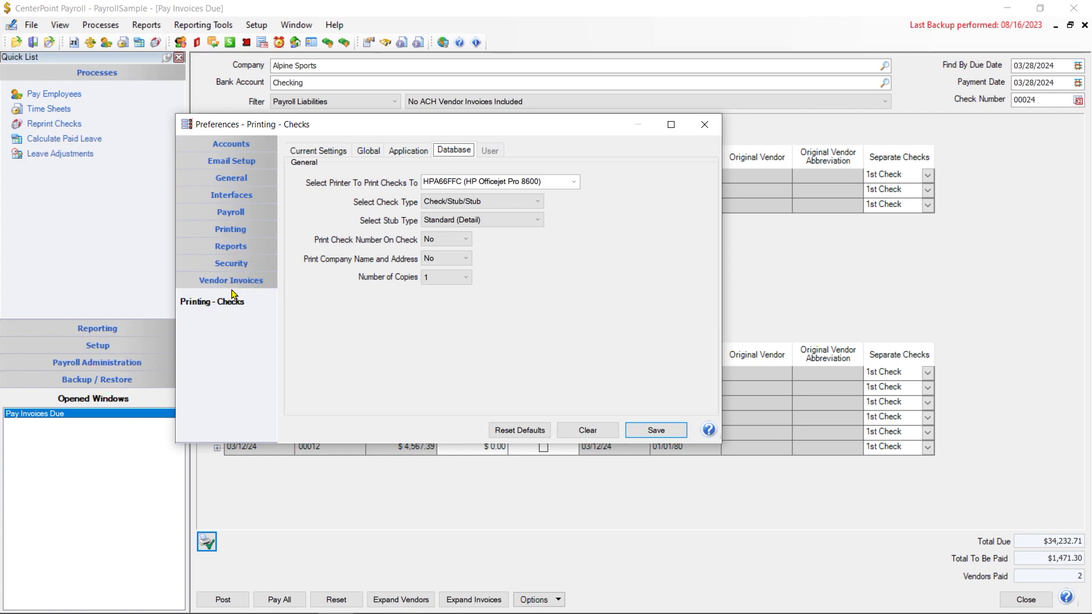
# Step: Save the database check printing preferences and confirm printing checks for this payment
pyautogui.click(658, 431)
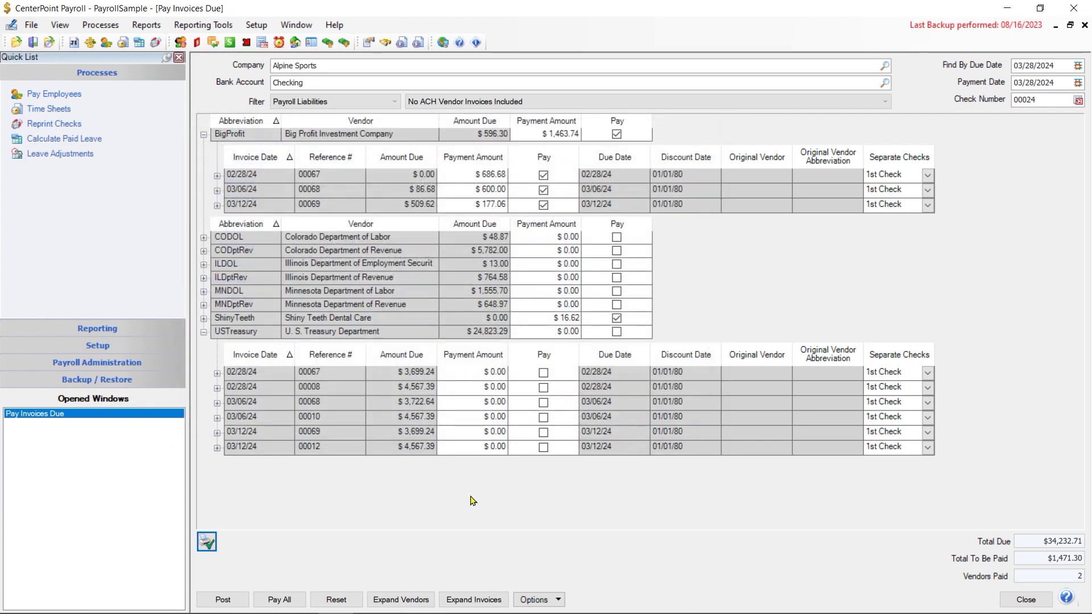
pyautogui.click(207, 541)
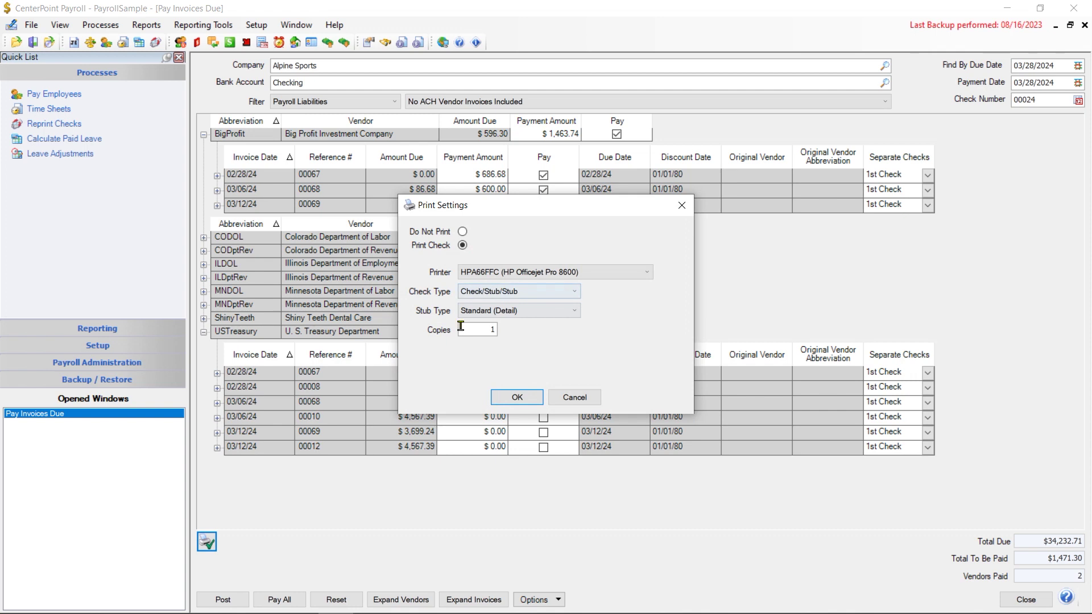
pyautogui.click(504, 398)
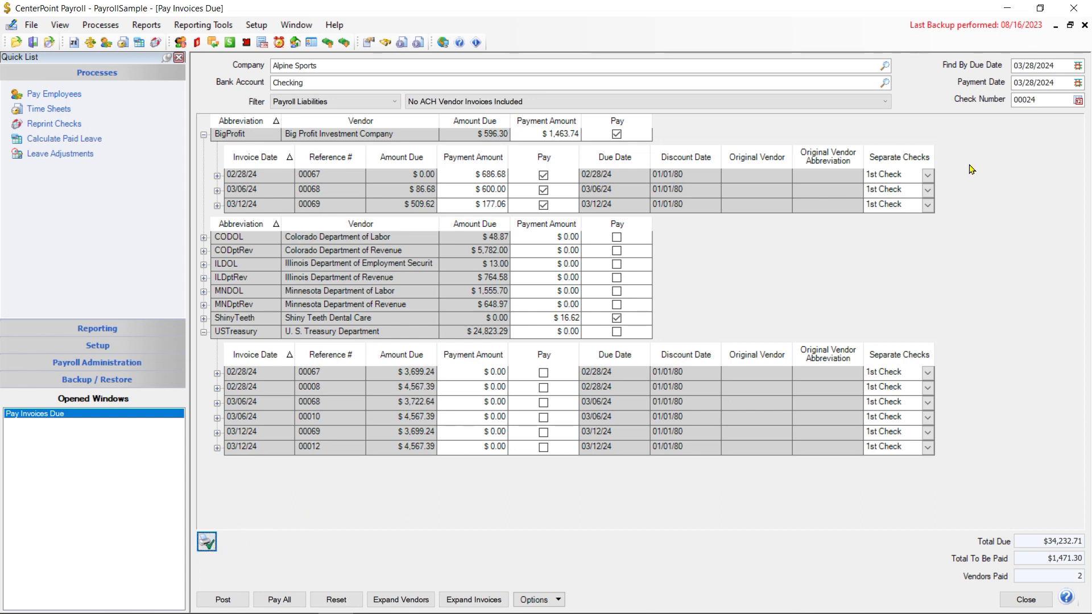
# Step: Set the print settings as default and review the check types for check number 00024
pyautogui.rightClick(214, 546)
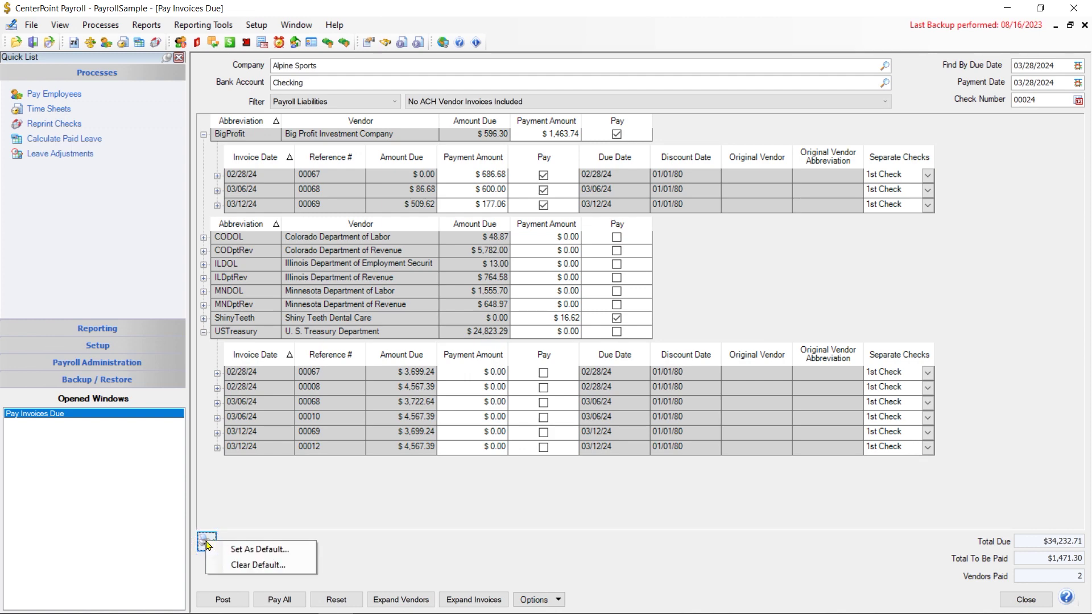
pyautogui.click(258, 549)
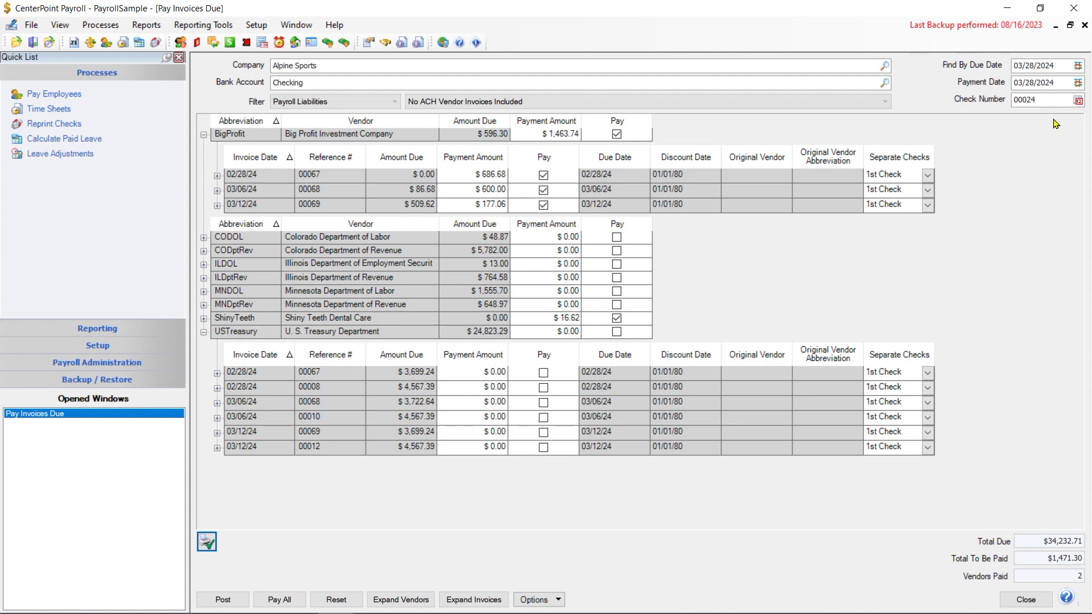
pyautogui.click(1078, 100)
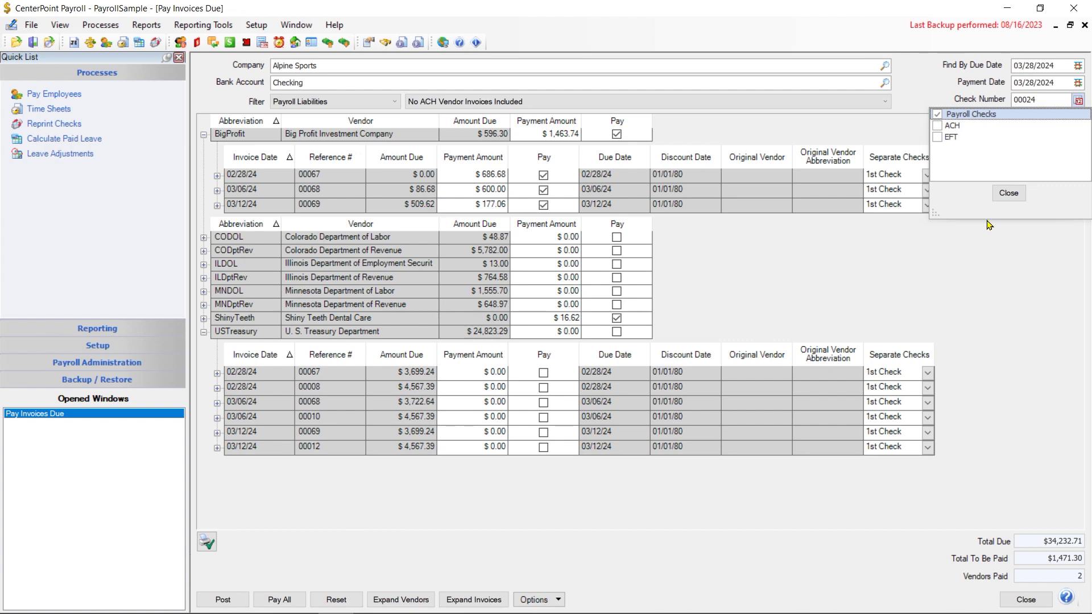
pyautogui.click(1004, 199)
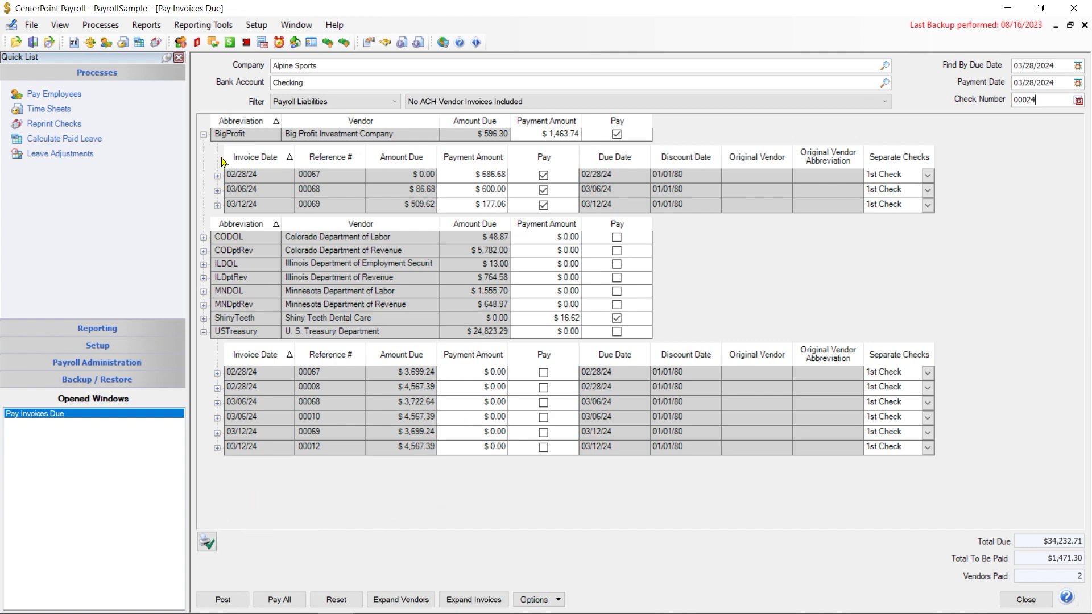
# Step: Collapse BigProfit, post the marked invoice payments, and print the overflow sheets
pyautogui.click(204, 134)
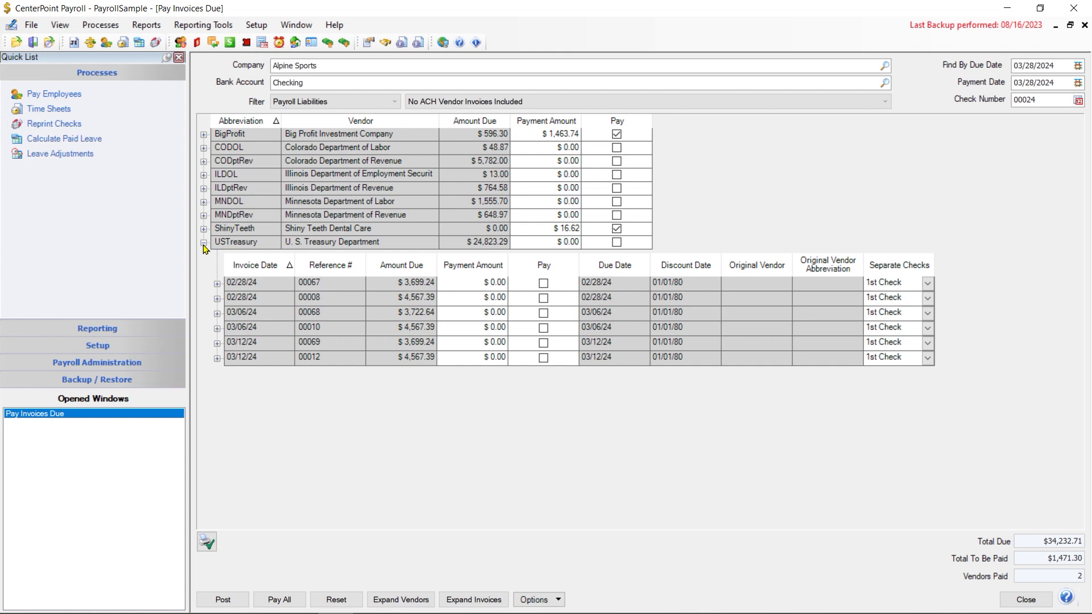
pyautogui.click(211, 599)
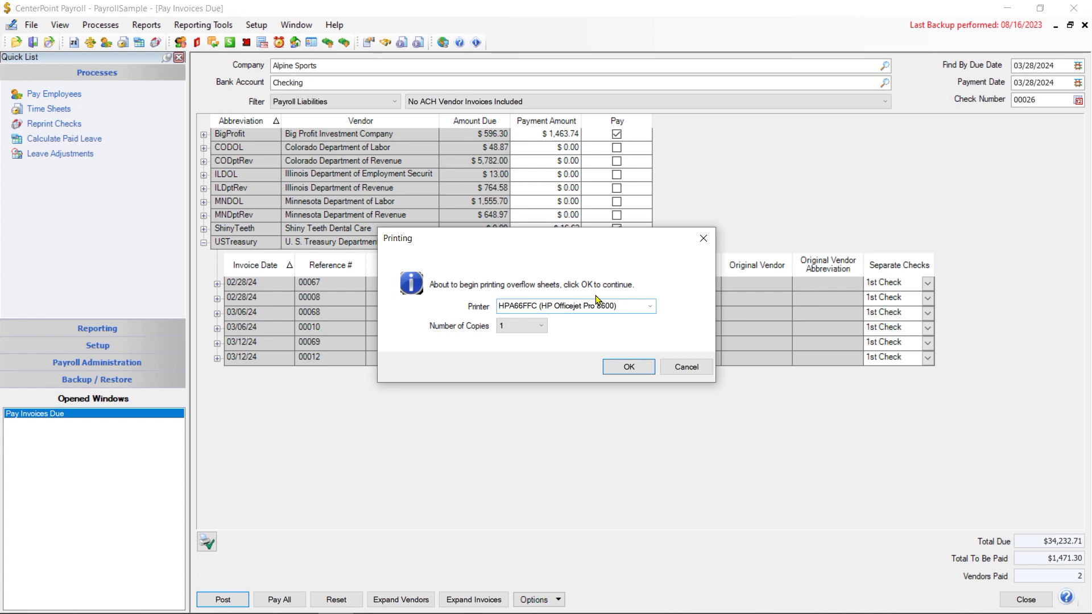
pyautogui.click(621, 367)
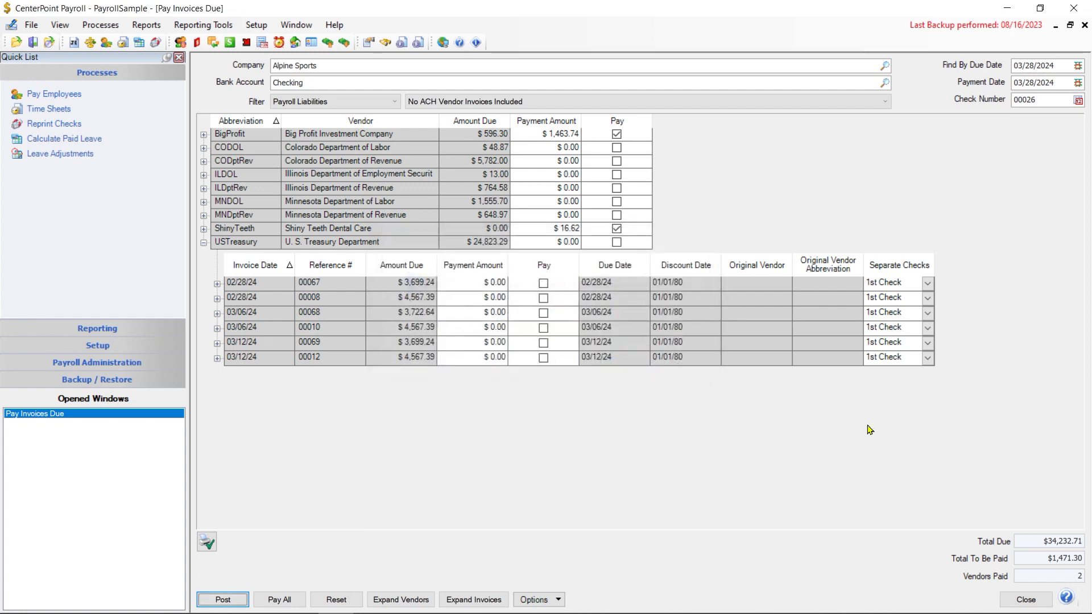